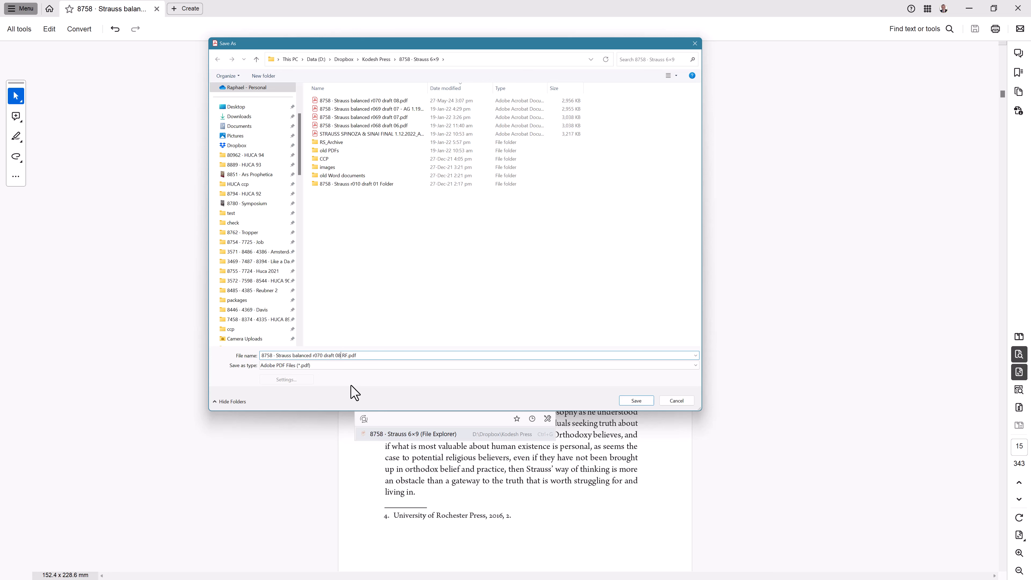
- Save the PDF as "8758 - Strauss balanced r070 draft 08 RF.pdf" and cancel preparing the document for reading
key("Return")
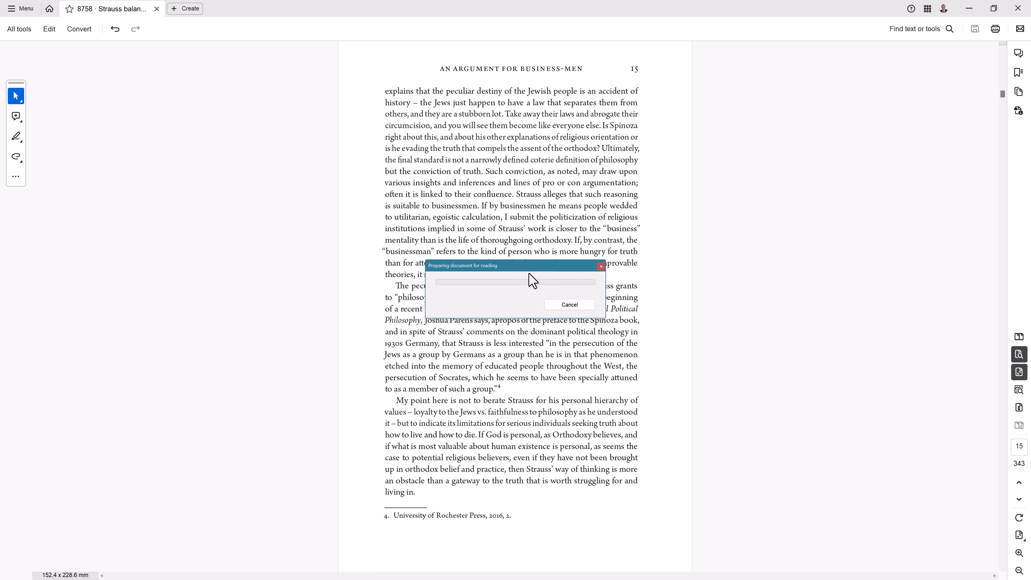
left_click(572, 304)
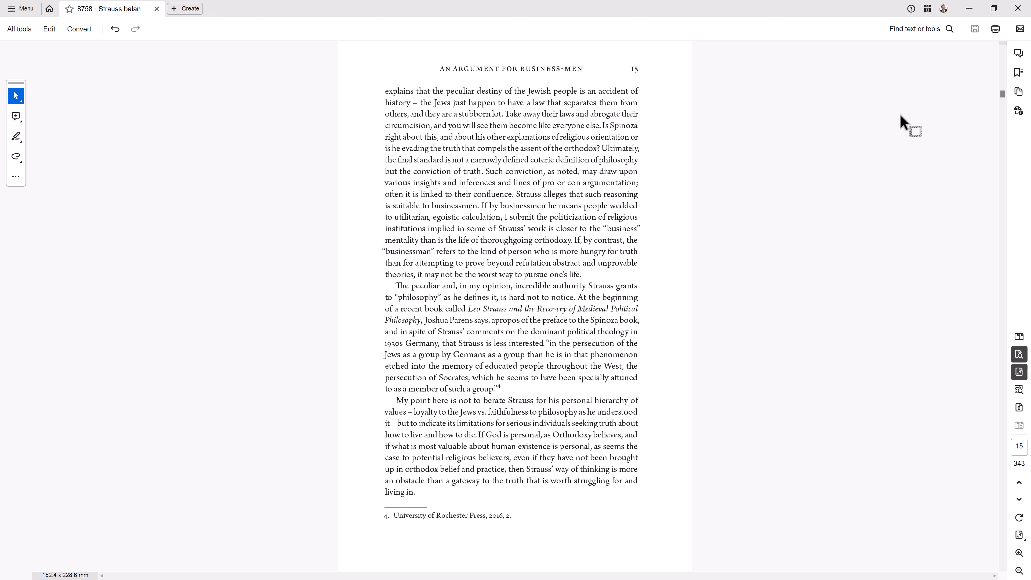
- Show the document's comments list beside the page
left_click(1018, 53)
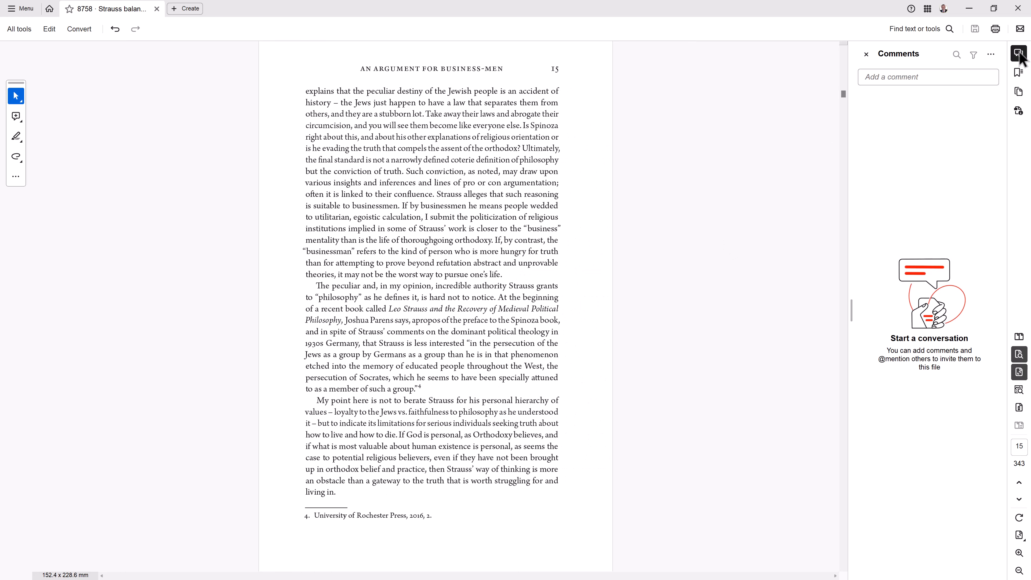
left_click(1019, 72)
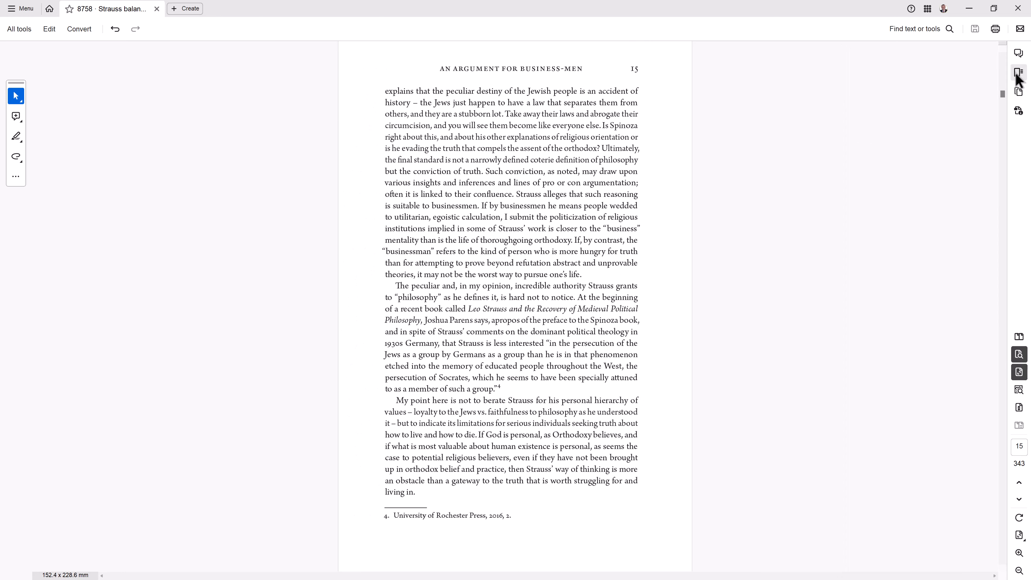
left_click(866, 54)
left_click(1018, 71)
left_click(1018, 54)
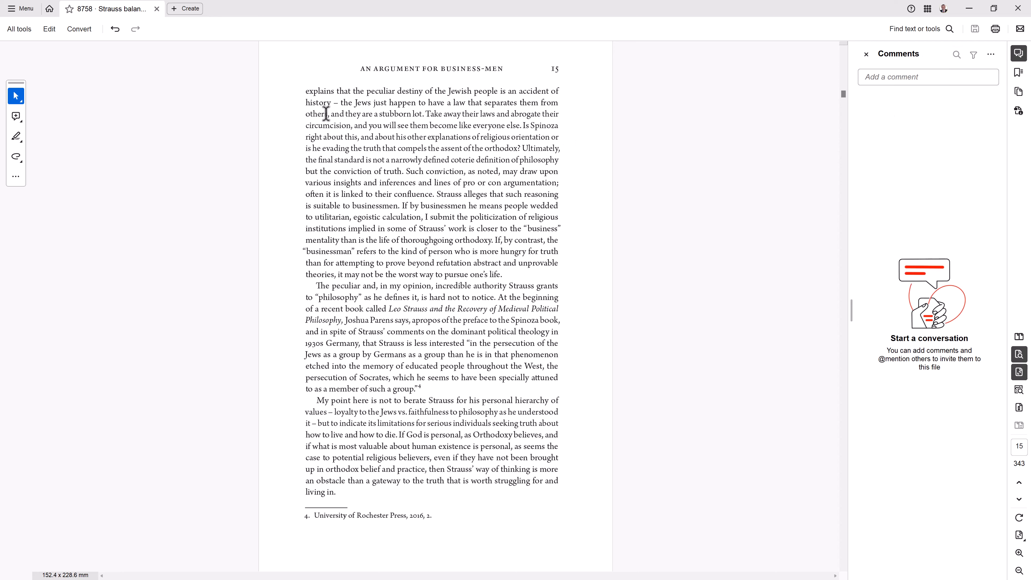
- Strike through the word "defined" in the line about the final standard, and delete that markup again
left_click_drag(289, 80, 587, 350)
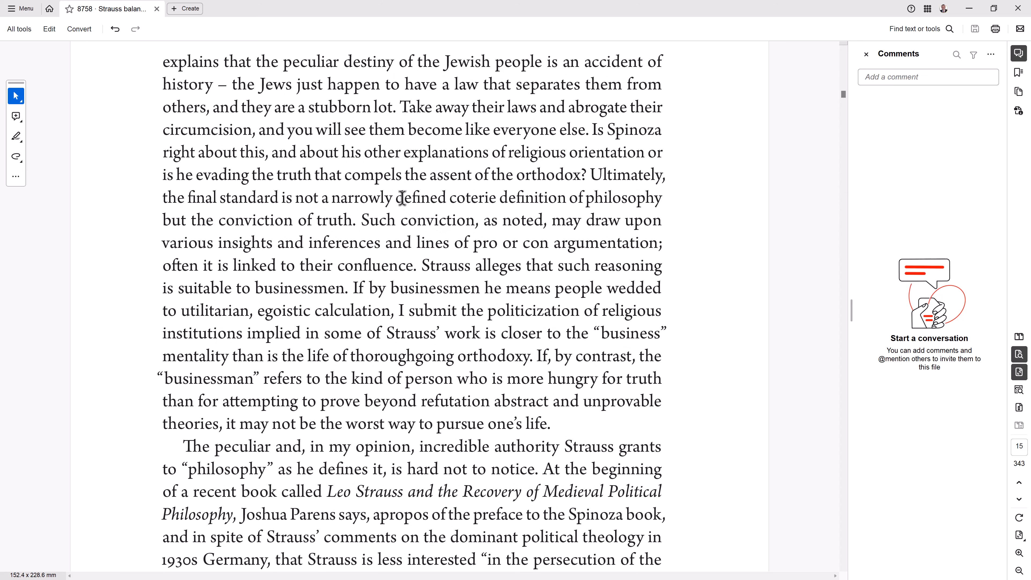
left_click_drag(396, 194, 450, 198)
key("Delete")
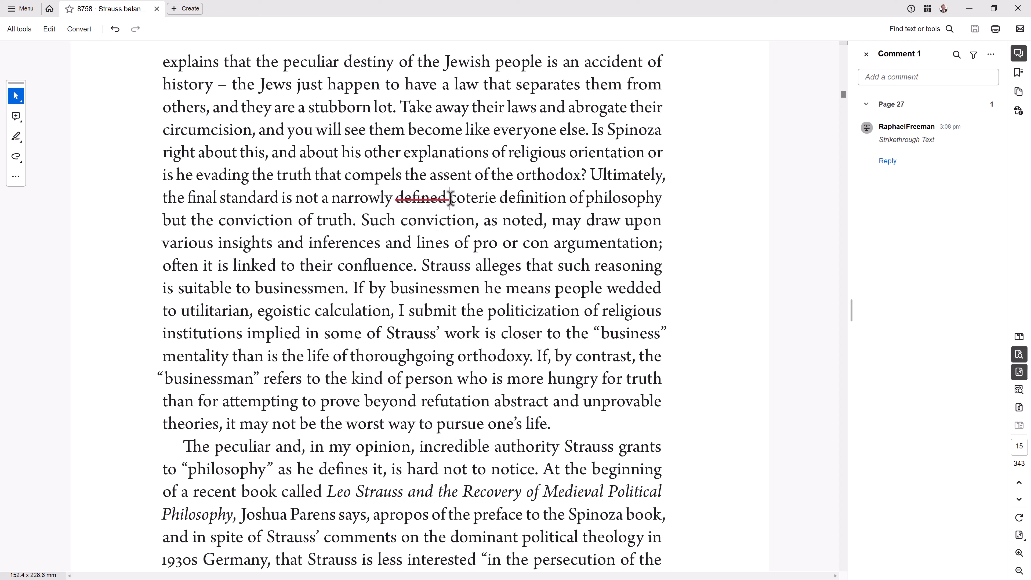
left_click(445, 198)
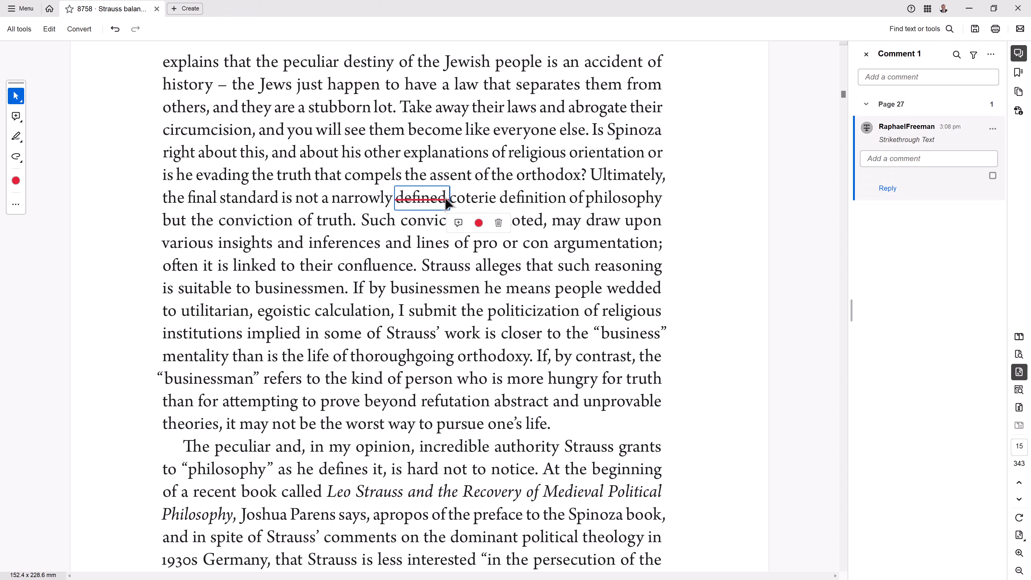
key("Delete")
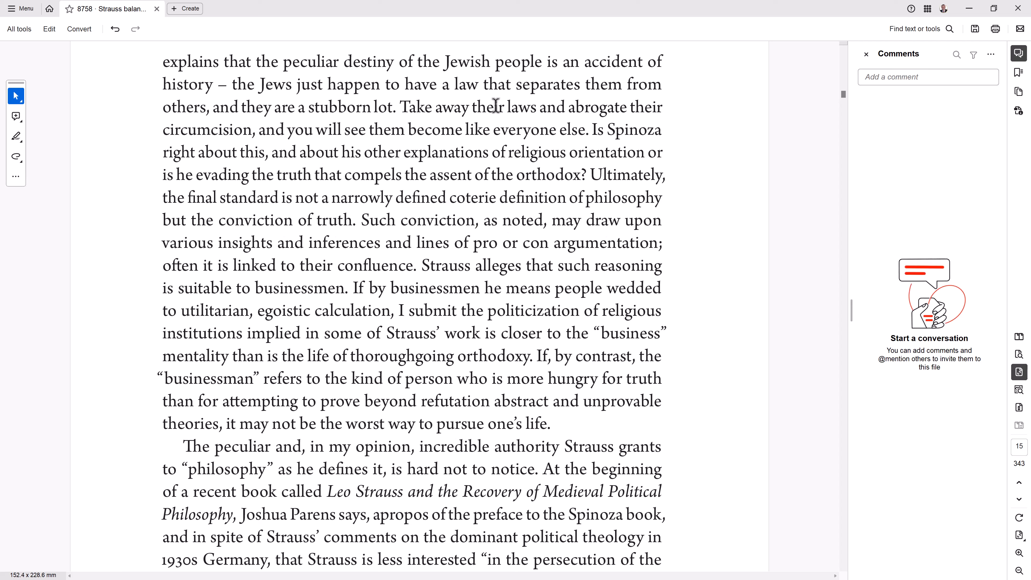
- Strike through the letters "ir" in "Take away their laws" and the space between "or" and "con"
left_click_drag(493, 106, 503, 107)
key("Delete")
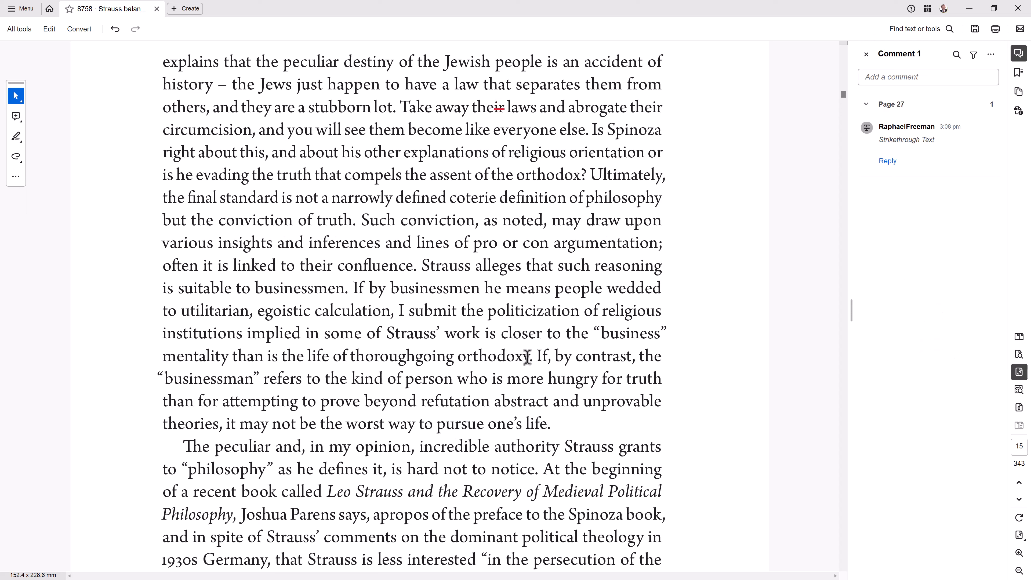
left_click_drag(522, 240, 519, 239)
key("Delete")
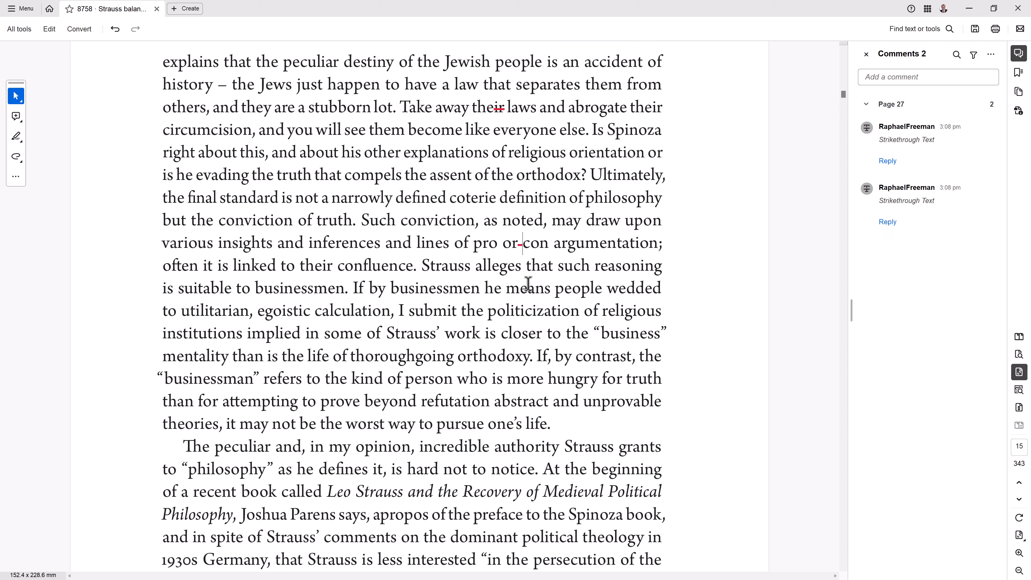
- Delete the strikethrough on the space before "con" and the one on "their"
left_click(521, 246)
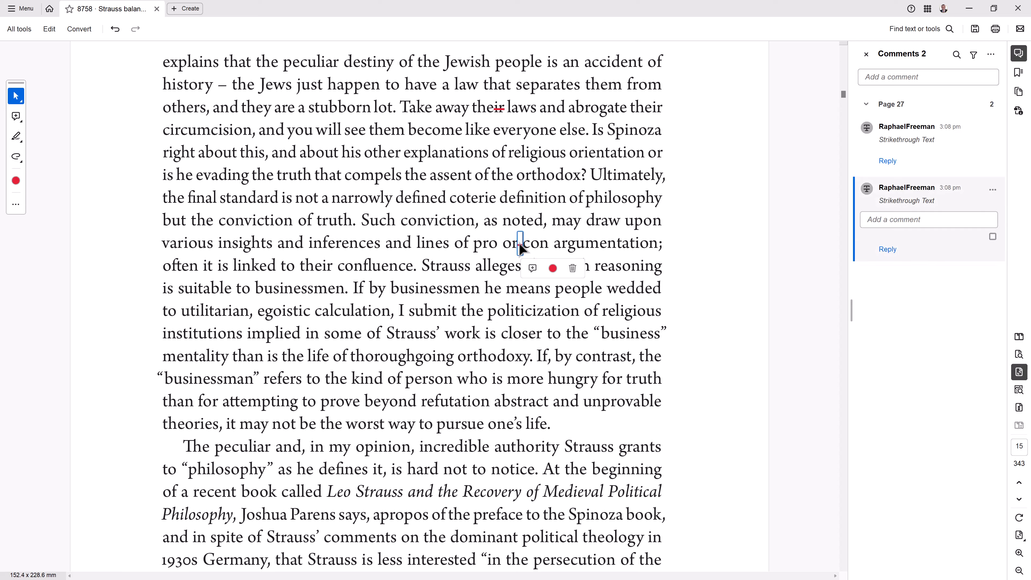
key("Delete")
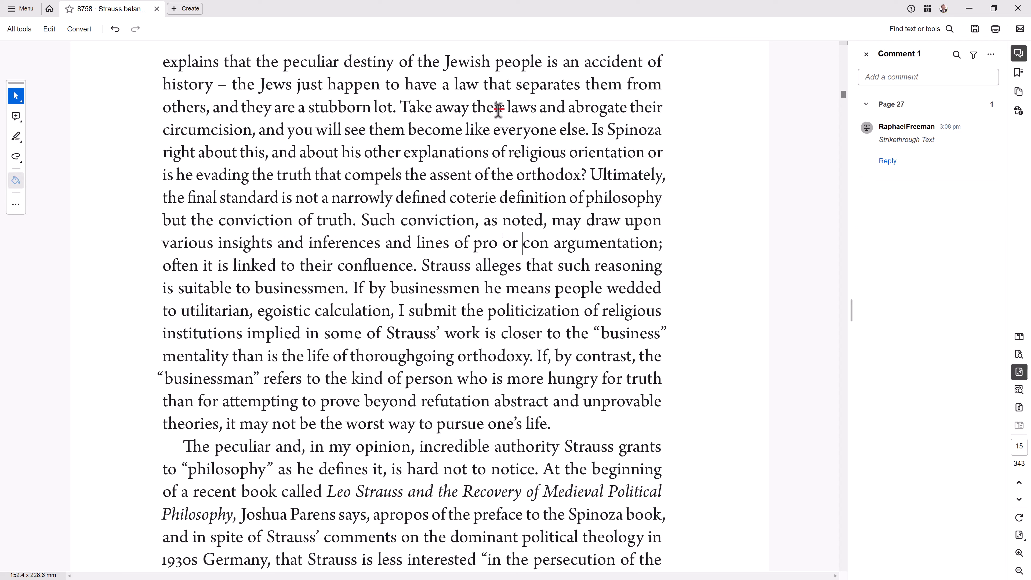
left_click(498, 109)
key("Delete")
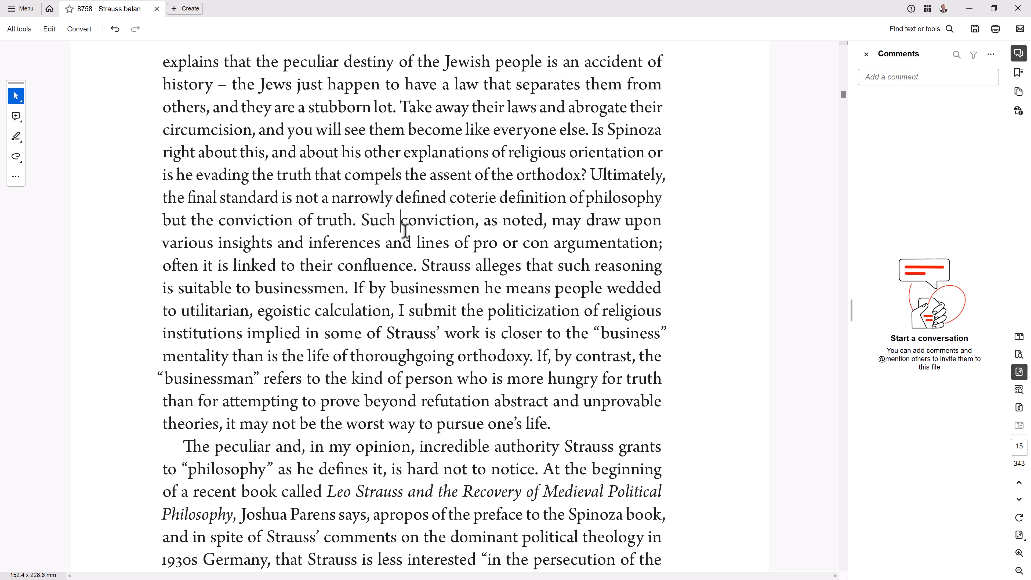
- Add an insert-text comment with "a" before "conviction" in "Such conviction, as noted"
left_click(401, 217)
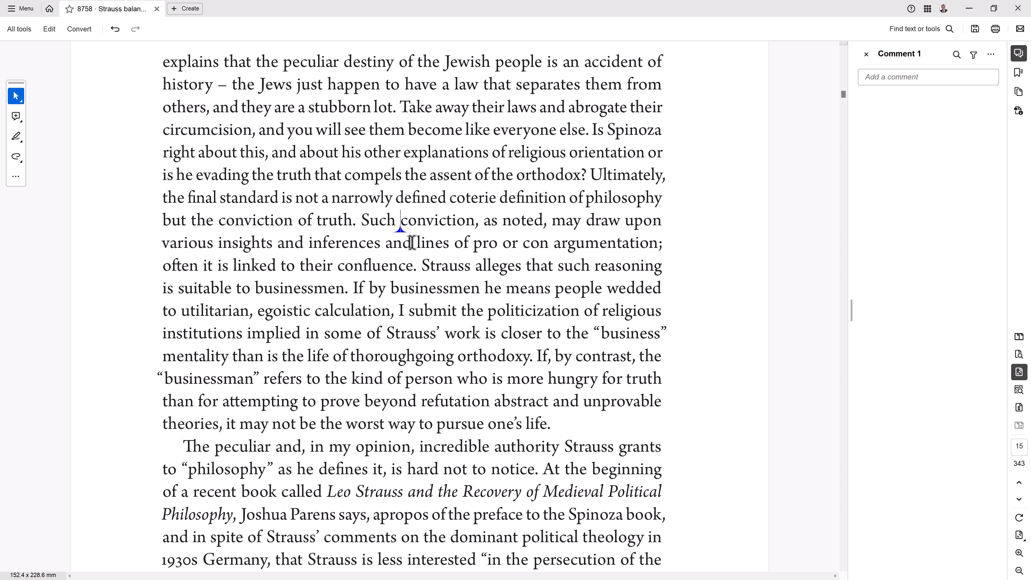
type("a")
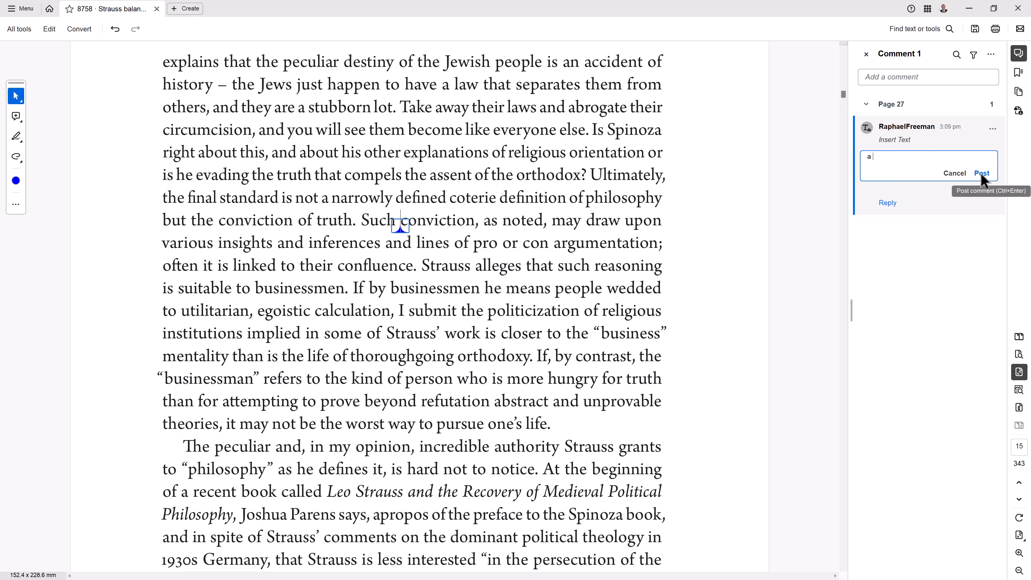
key("ctrl+Return")
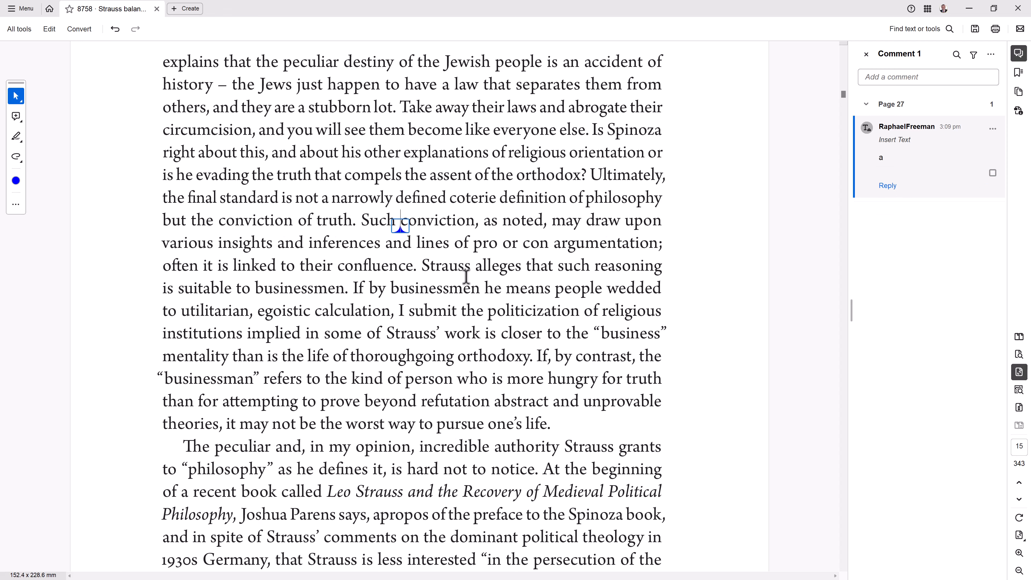
- Mark "orthodox" before the question mark for replacement with "reform" and post the comment
left_click_drag(516, 174, 581, 175)
key("Delete")
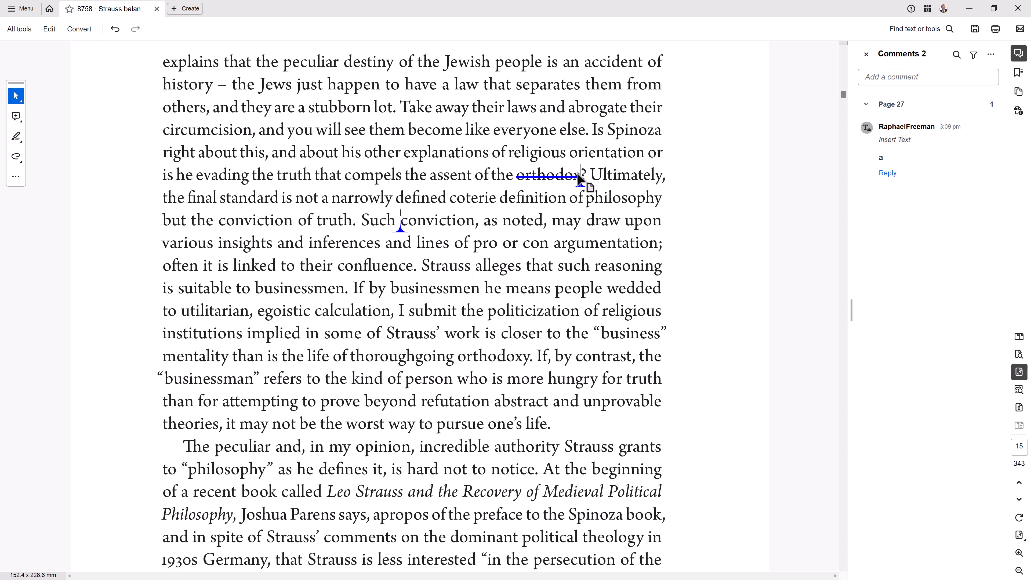
type("reform")
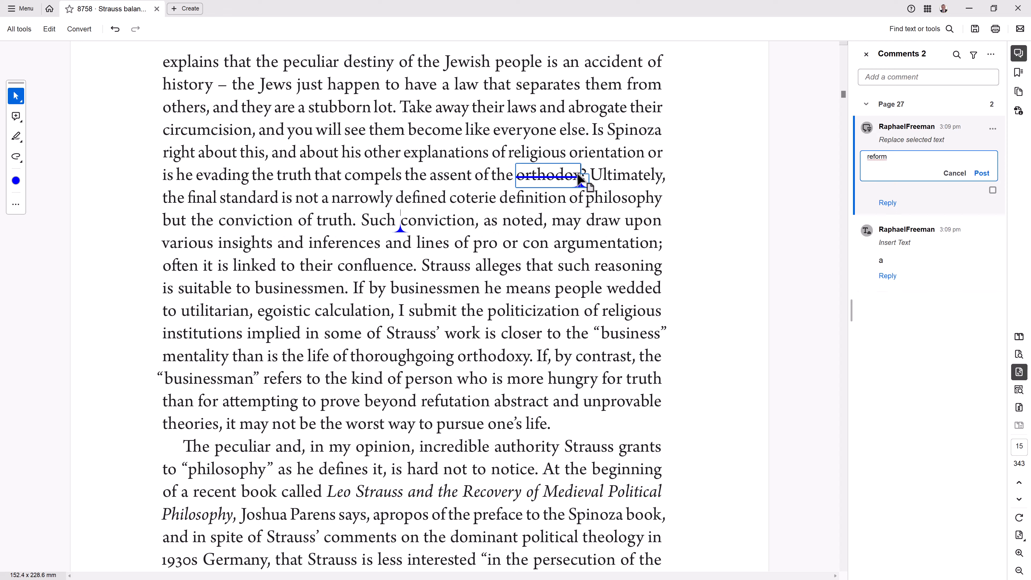
key("ctrl+Return")
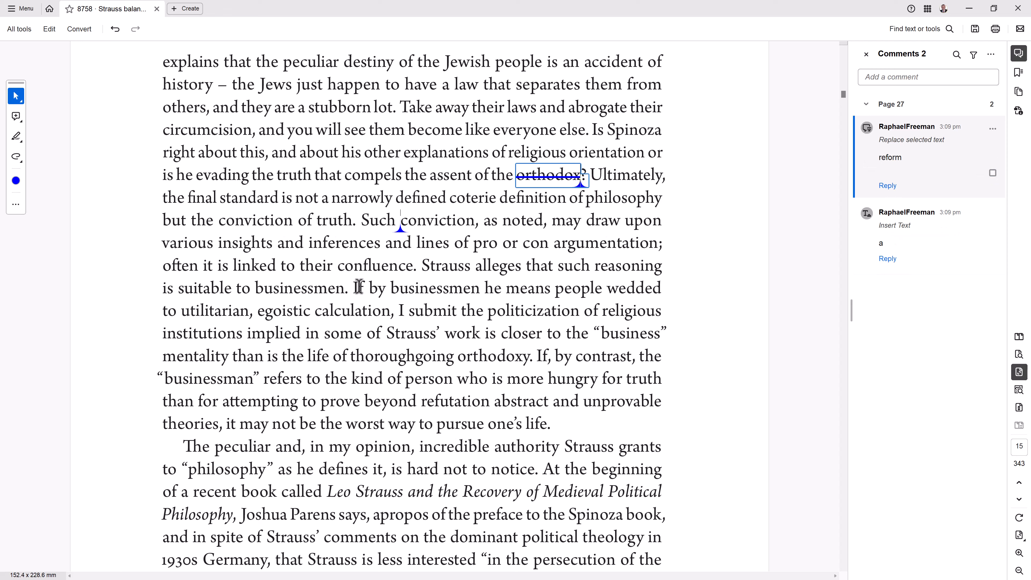
- Mark "If by businessmen he means people wedded to utilitarian, egoistic calculation" for replacement with "This is random text.", italicize "random", and post the comment
left_click_drag(353, 286, 388, 313)
type("This is random text.")
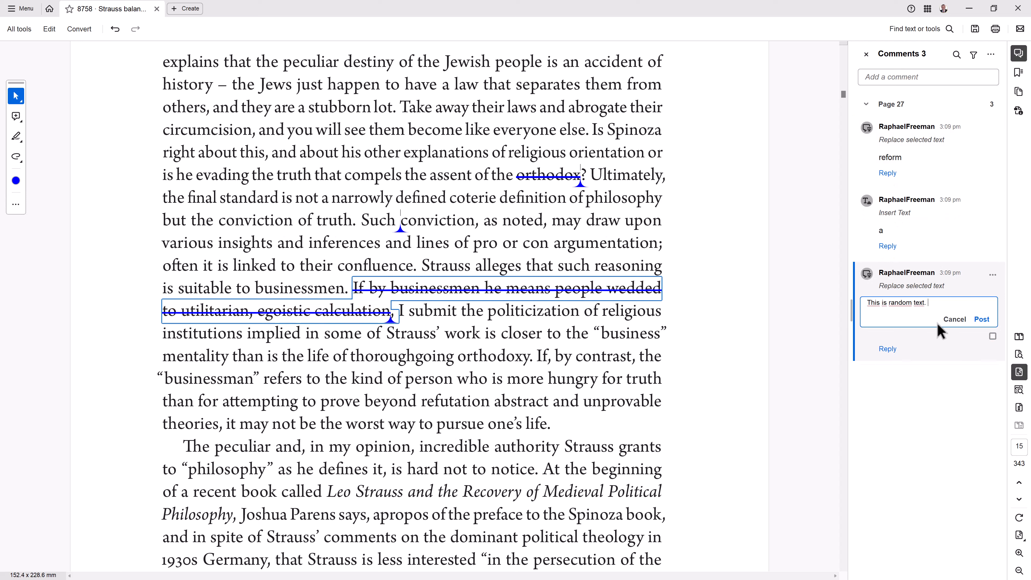
double_click(902, 303)
right_click(900, 304)
mouse_move(929, 407)
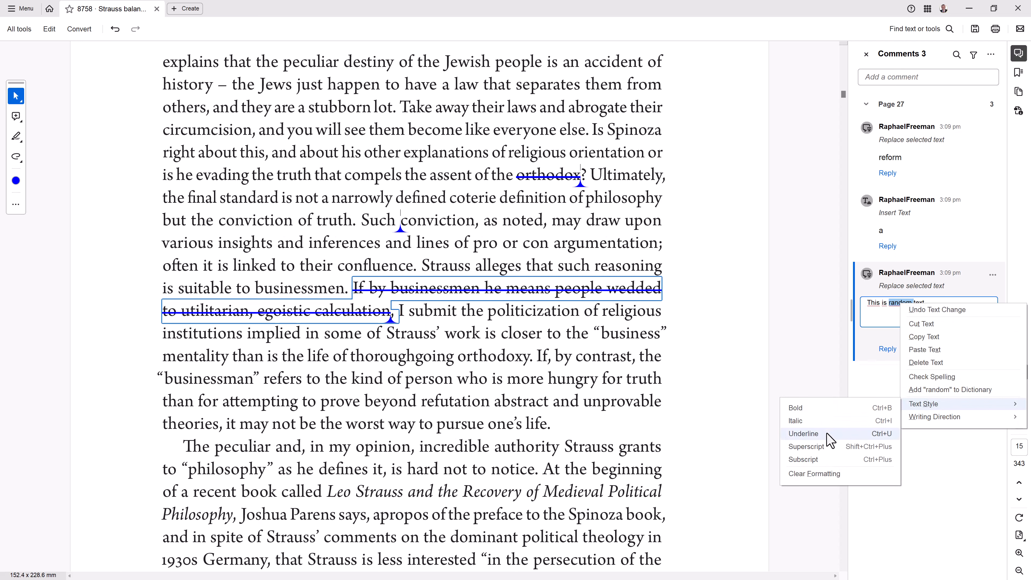
left_click(828, 421)
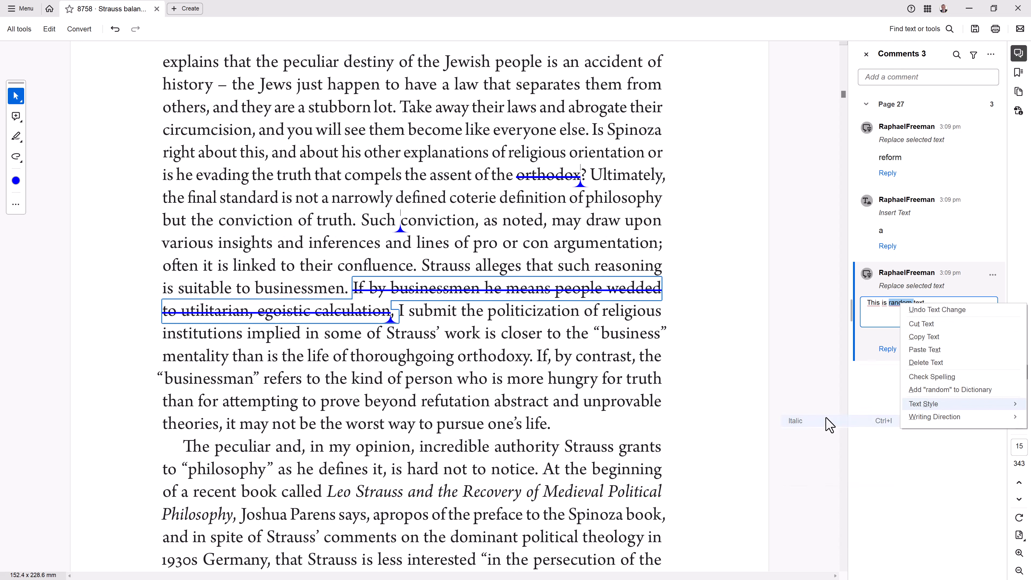
left_click(979, 322)
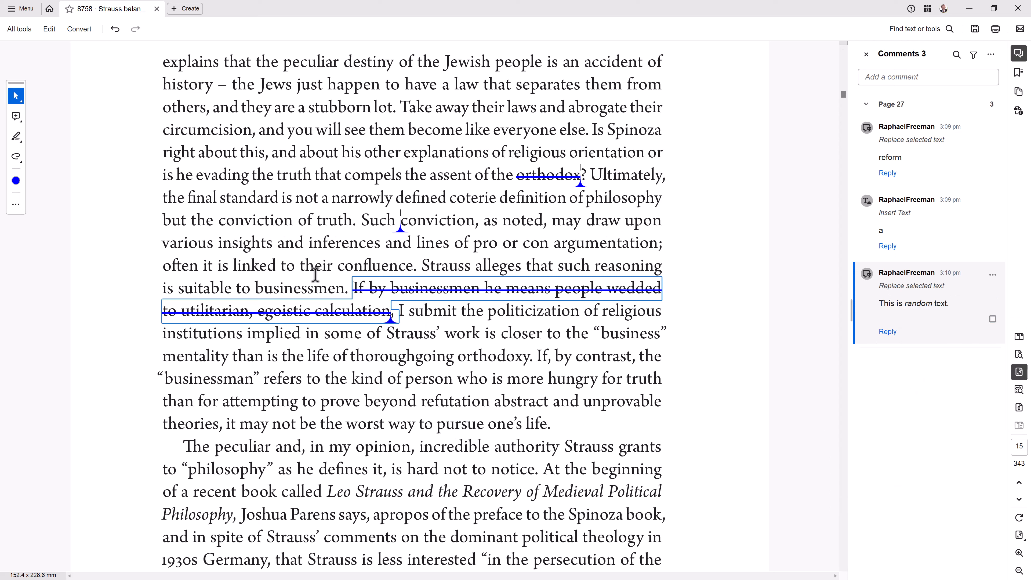
- Examine the text options for the italic book title and the italic word "random" in the replacement comment
double_click(340, 241)
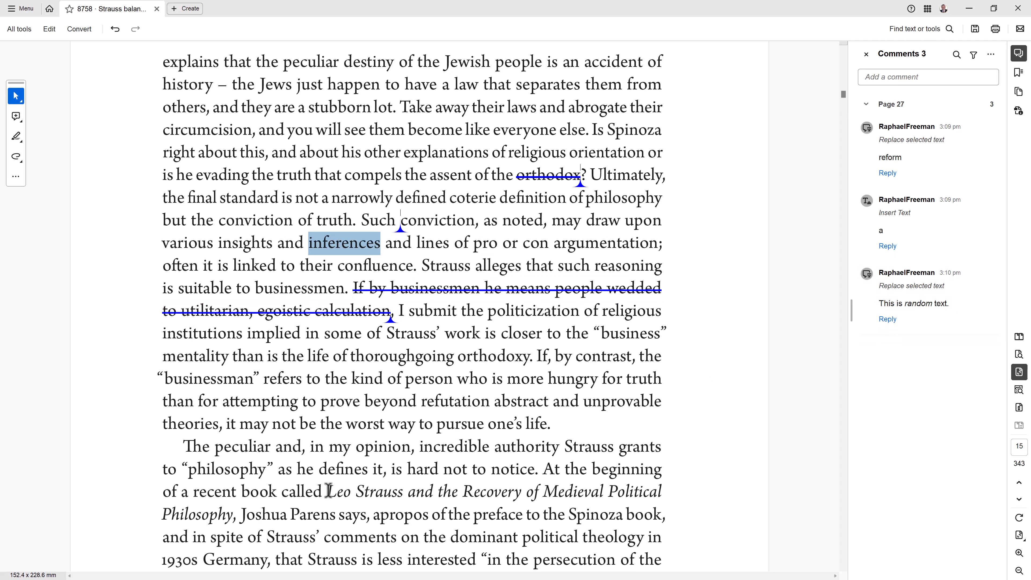
double_click(298, 498)
left_click_drag(327, 492, 228, 511)
right_click(445, 496)
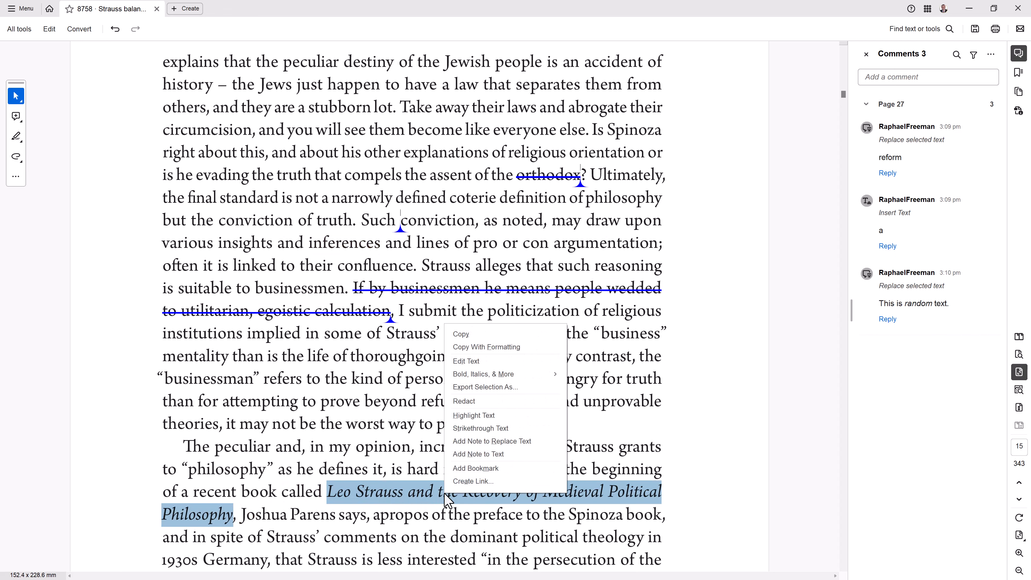
mouse_move(483, 378)
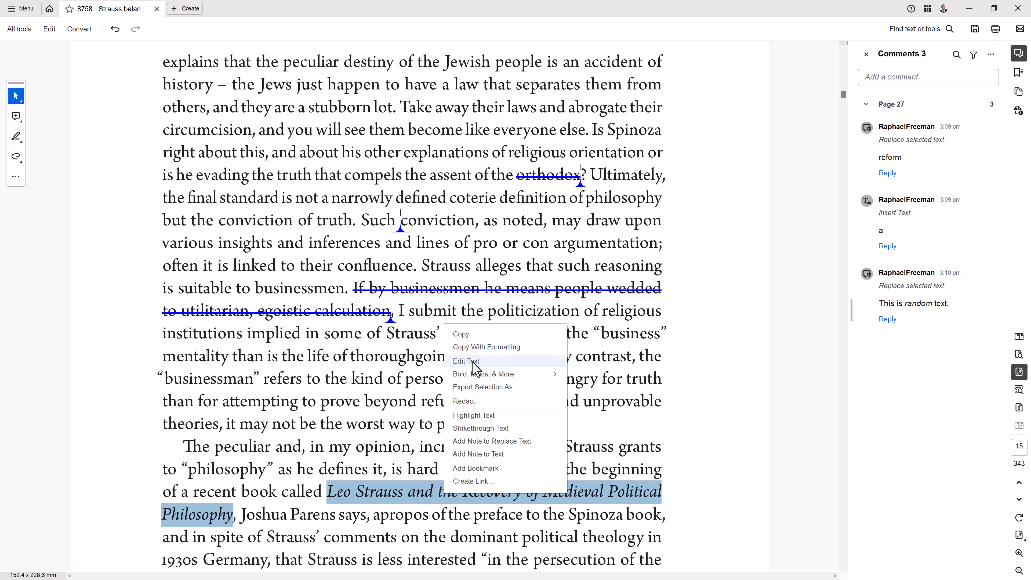
left_click(386, 383)
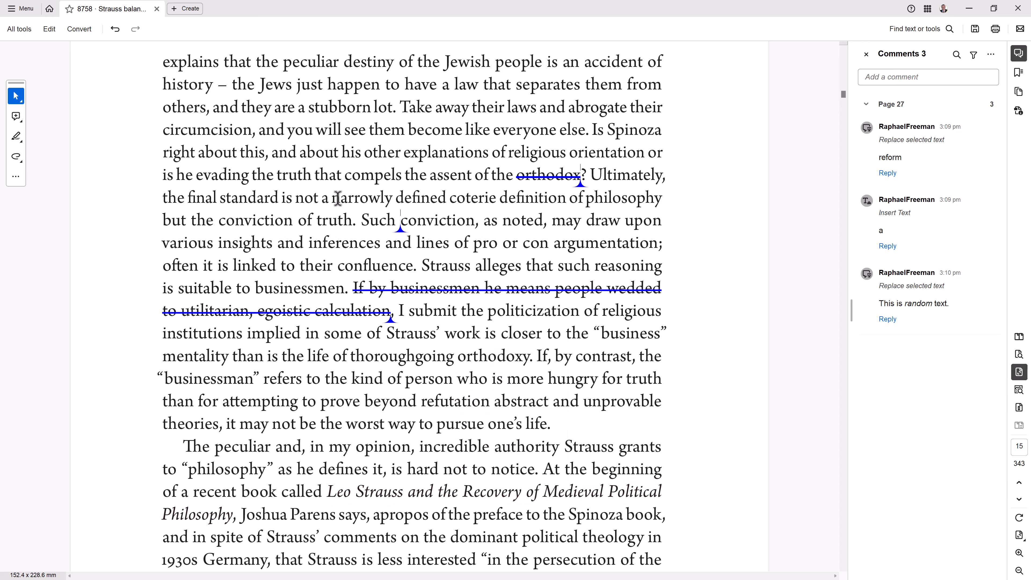
double_click(390, 316)
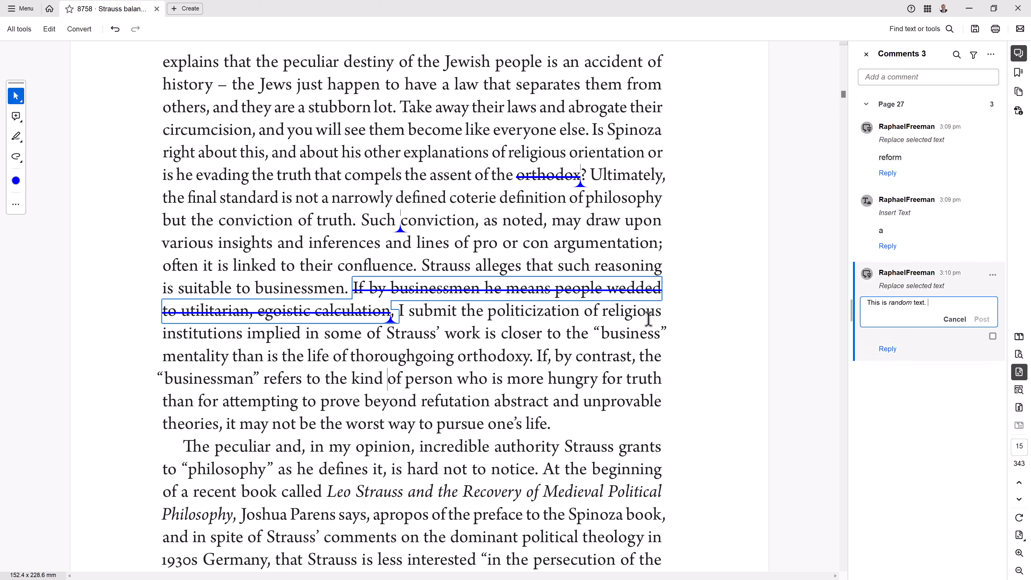
double_click(894, 305)
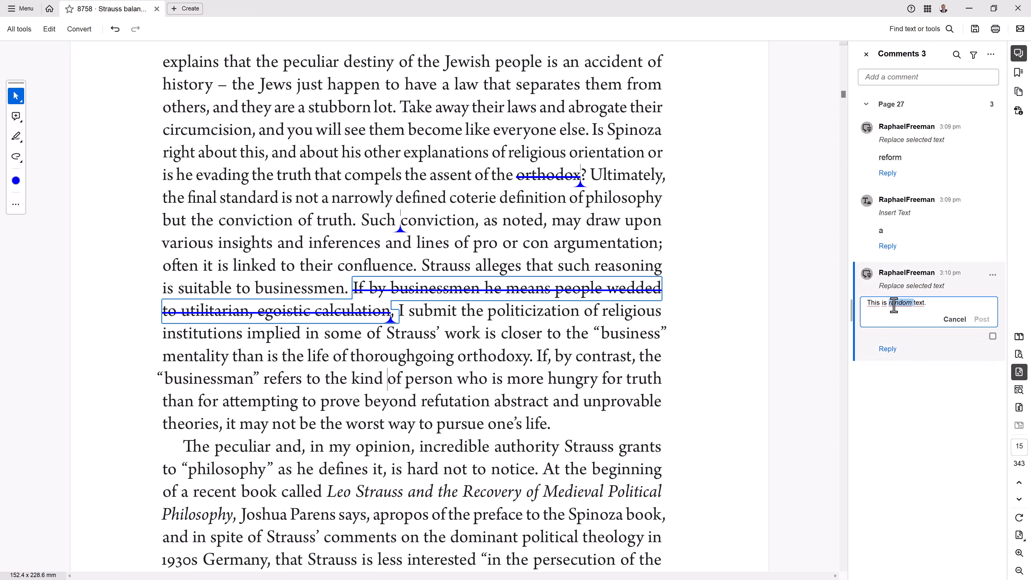
left_click(417, 347)
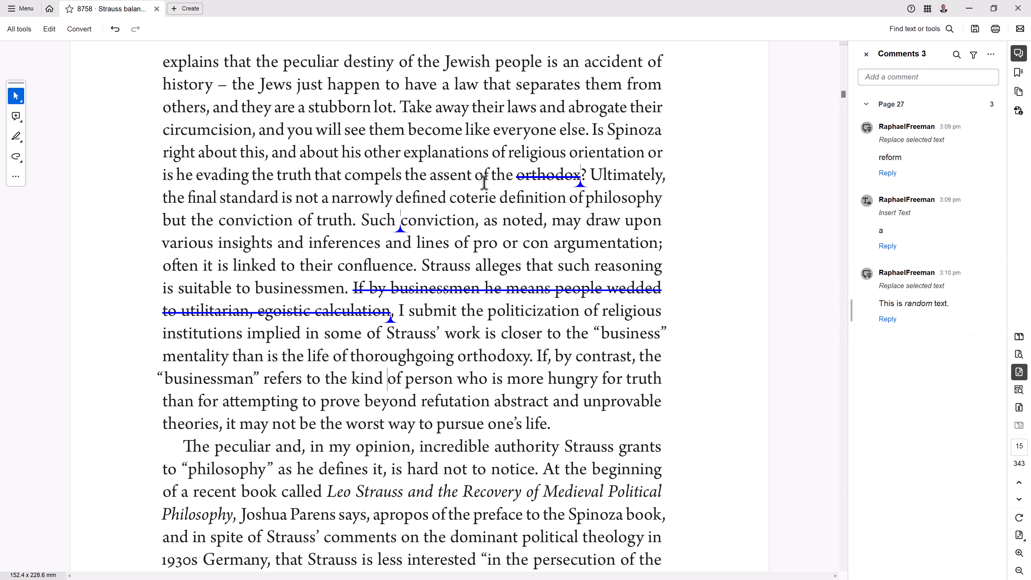
- Underline the word "philosophy" after "coterie definition of" and set the underline colour to green
double_click(615, 194)
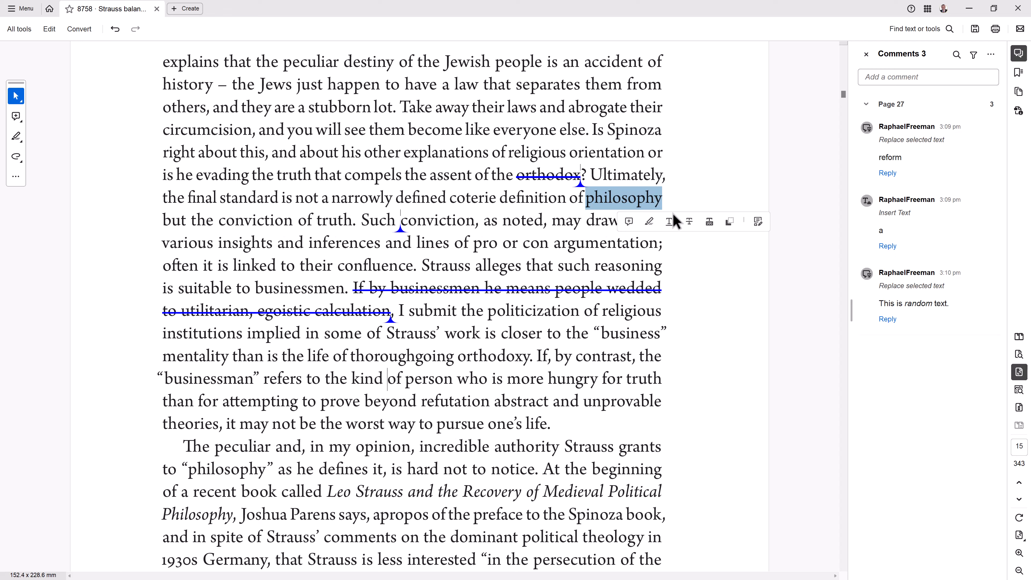
left_click(669, 222)
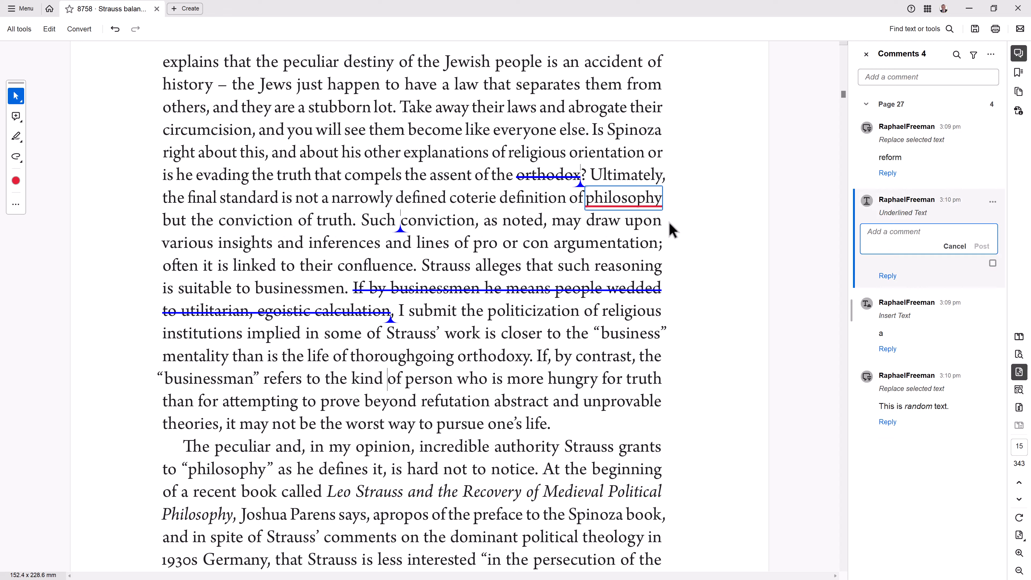
left_click(652, 209)
left_click(683, 191)
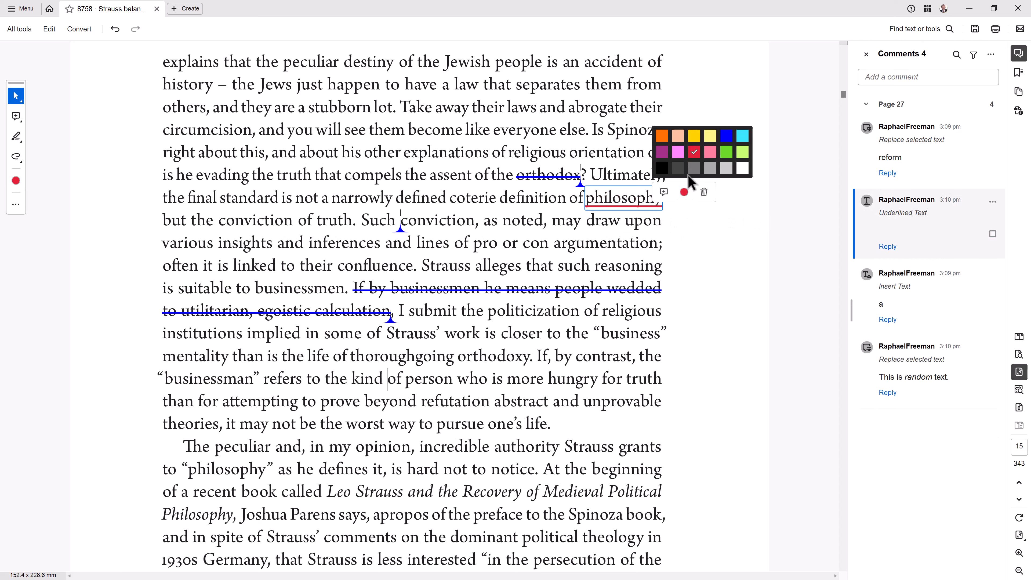
left_click(727, 152)
left_click(609, 227)
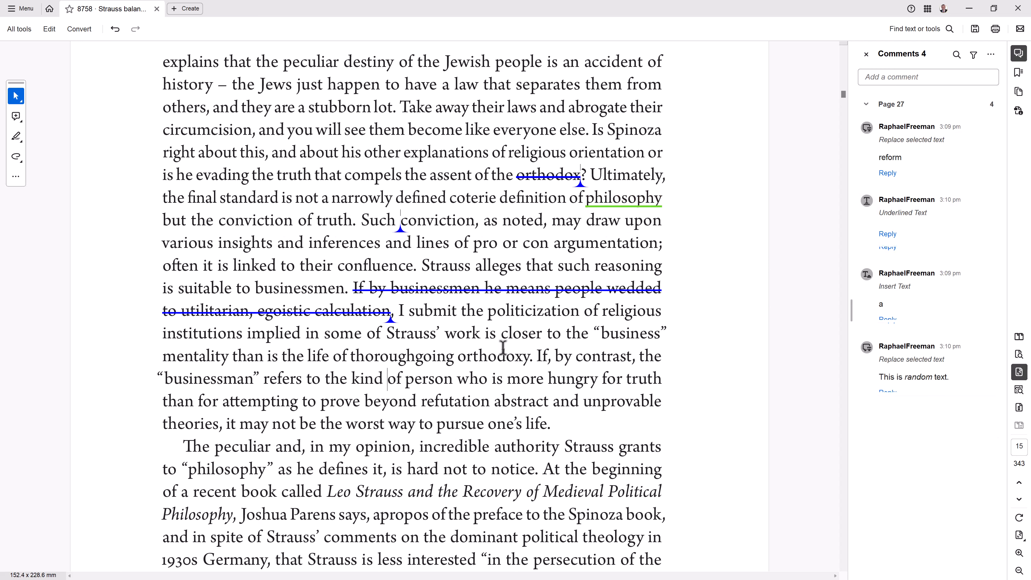
- Underline "Leo Strauss" in the italic book title and post the comment "make text roman" on it
left_click_drag(326, 494, 398, 486)
left_click(451, 516)
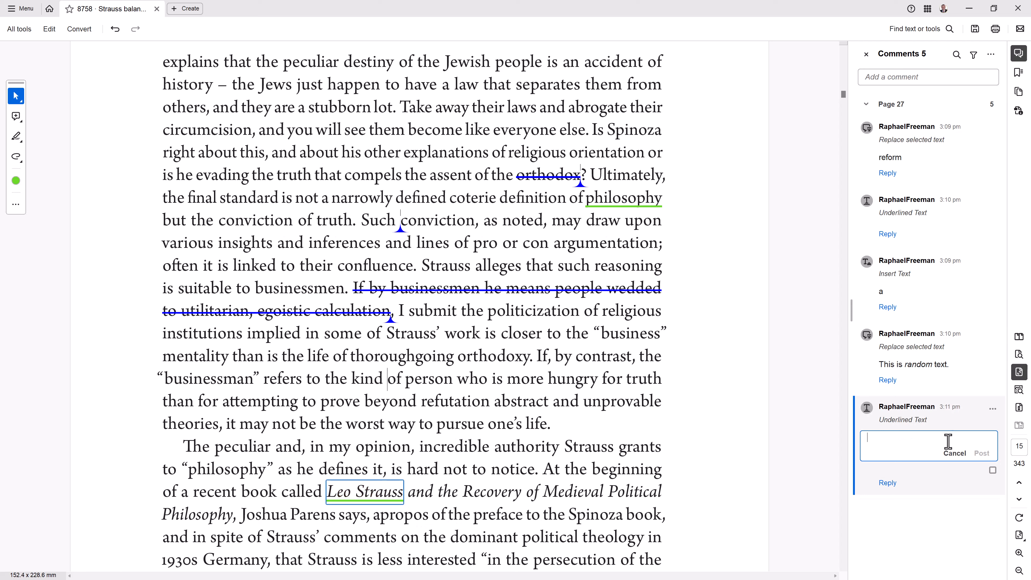
type("make text roman")
key("Return")
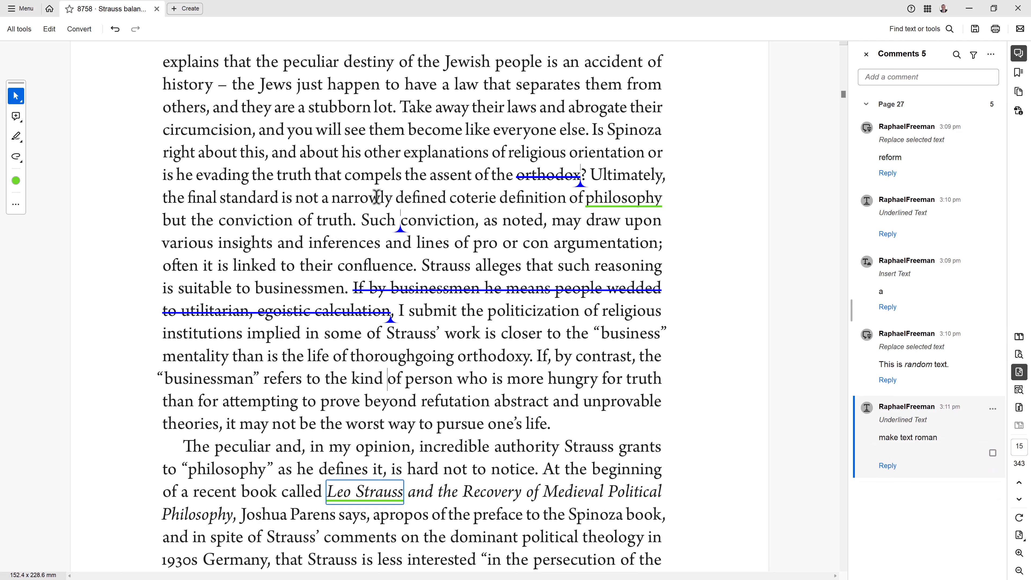
left_click_drag(458, 356, 511, 355)
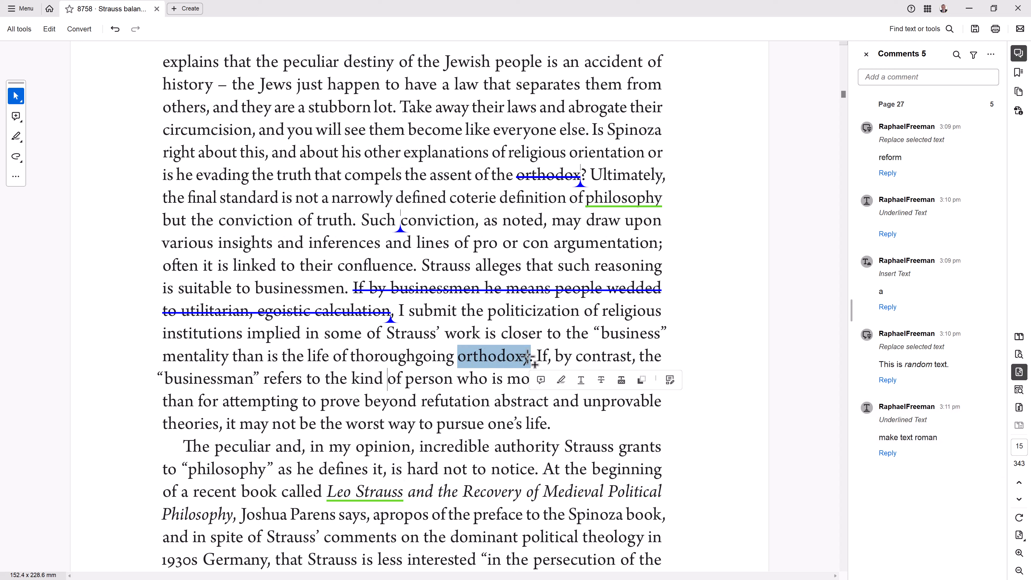
type("alic s")
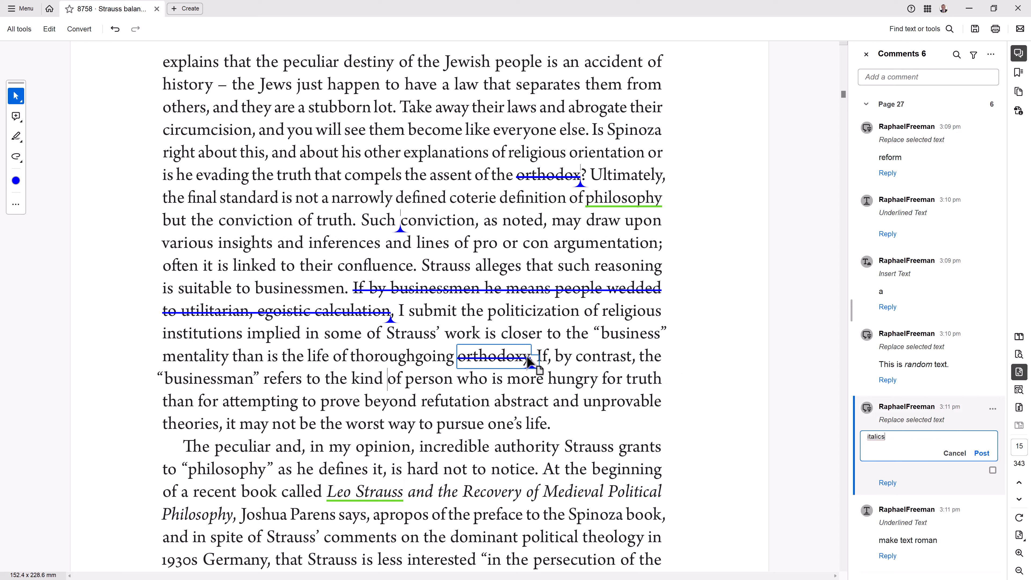
key("Escape")
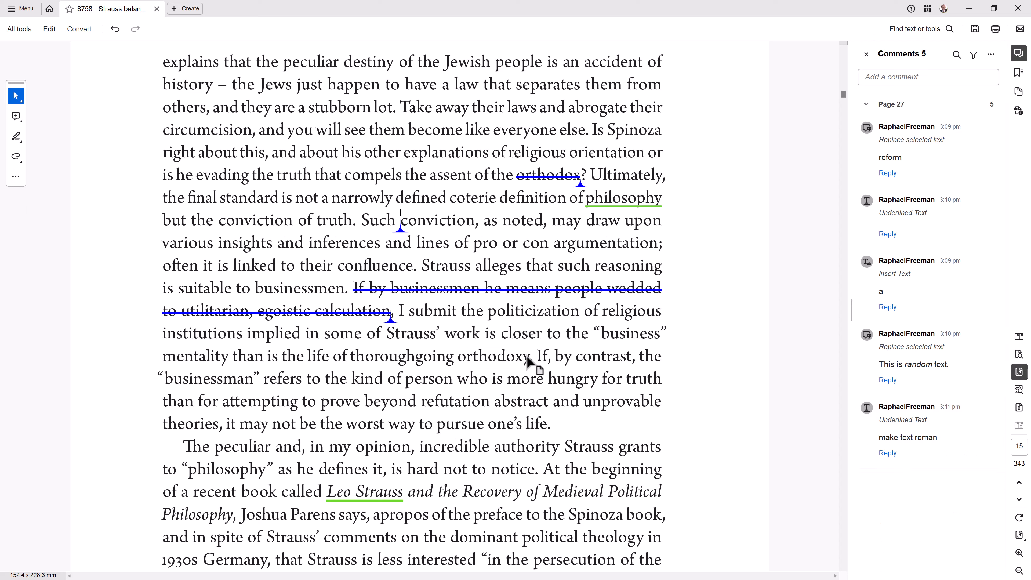
- Add "[make lower case]" after "reform" in the replacement comment for "orthodox" and post it
left_click(554, 175)
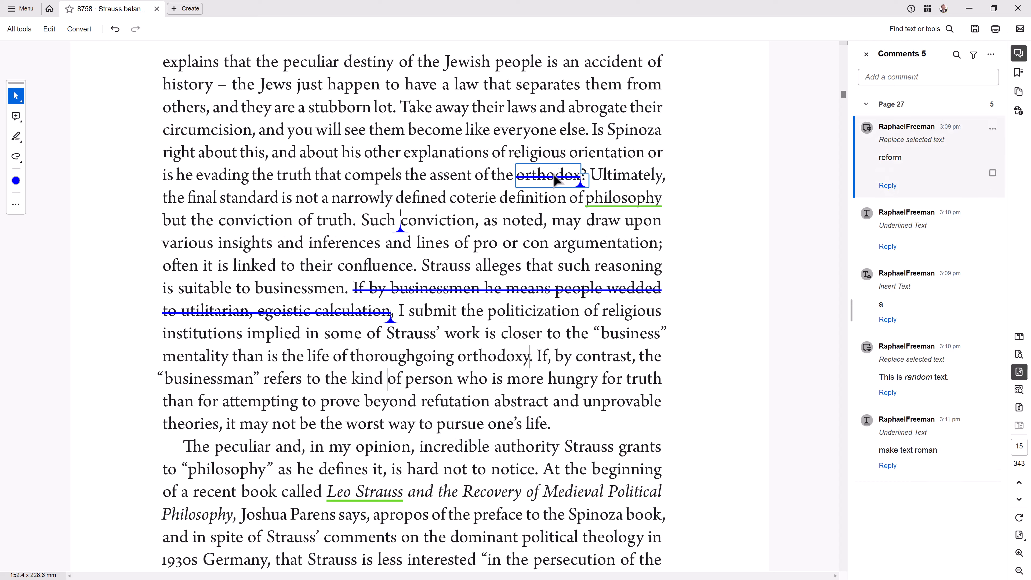
left_click(905, 162)
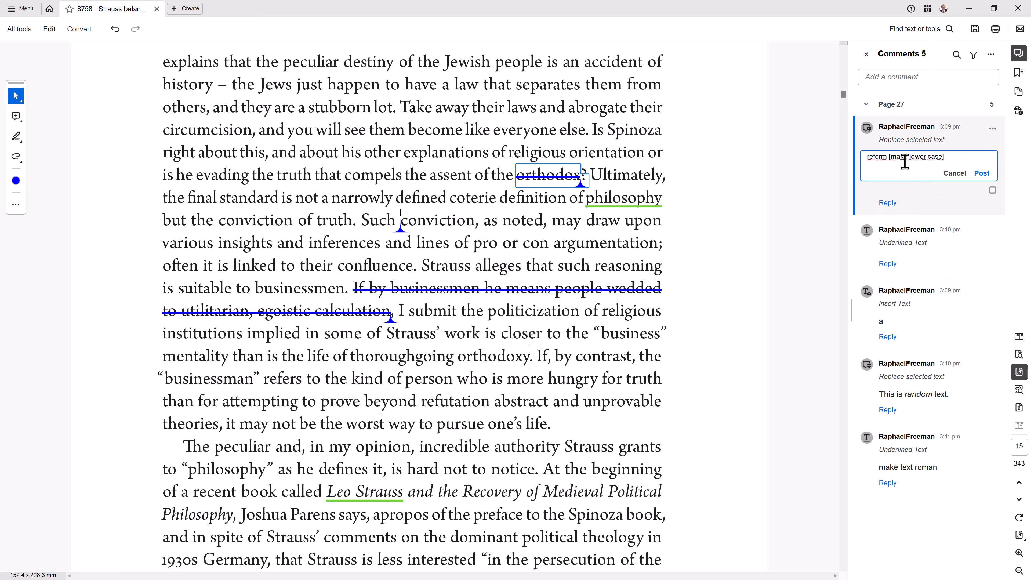
key("ctrl+Return")
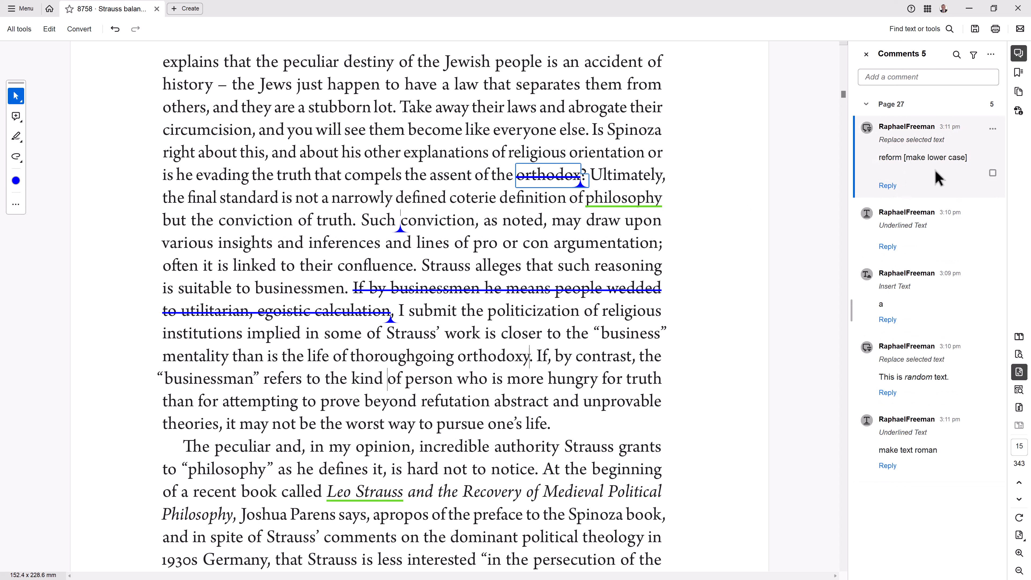
- Remove "[make lower case]" from the replacement comment for "orthodox" and post it with only "reform"
left_click_drag(906, 157, 965, 160)
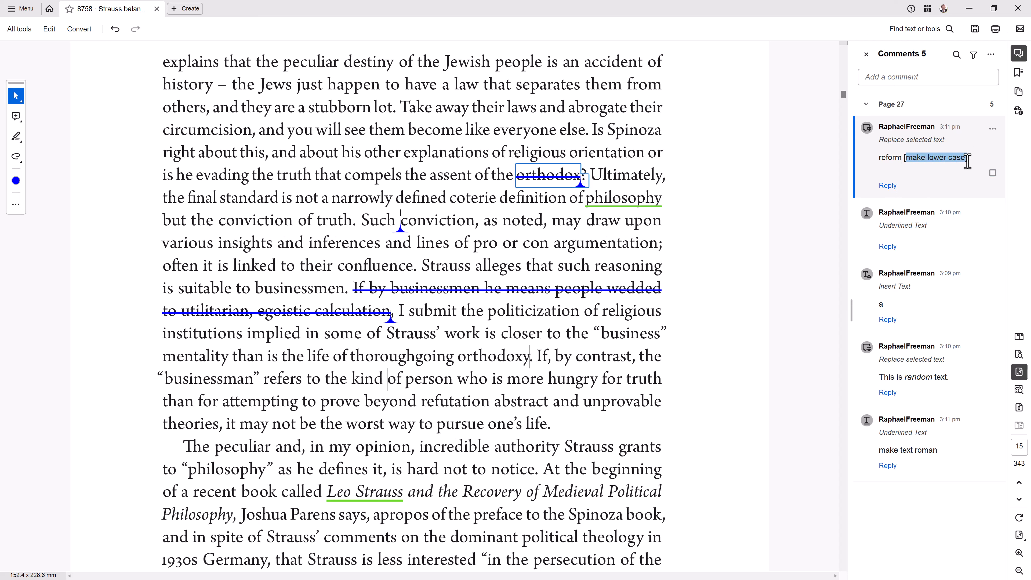
left_click(967, 161)
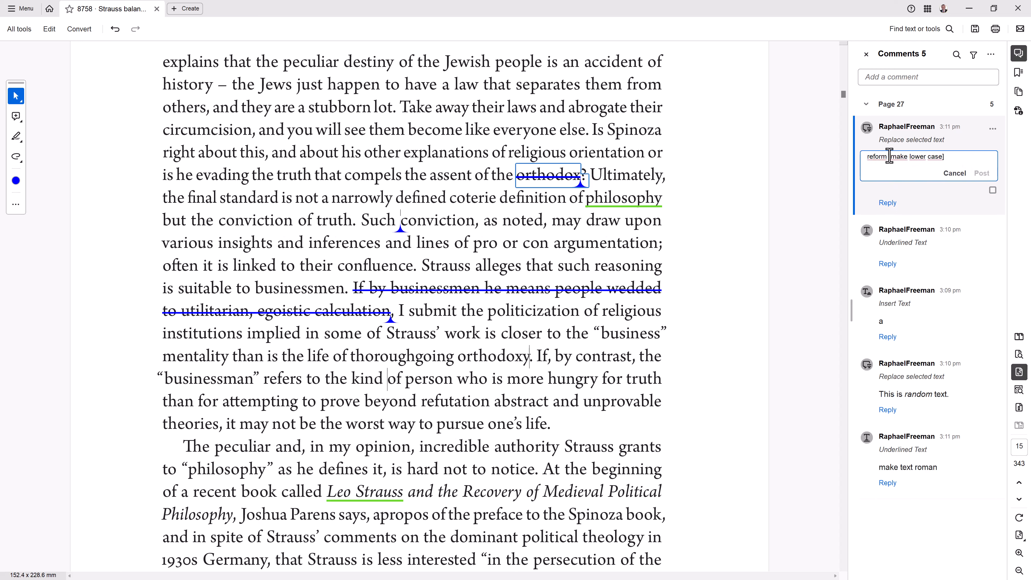
left_click_drag(889, 156, 893, 181)
key("BackSpace")
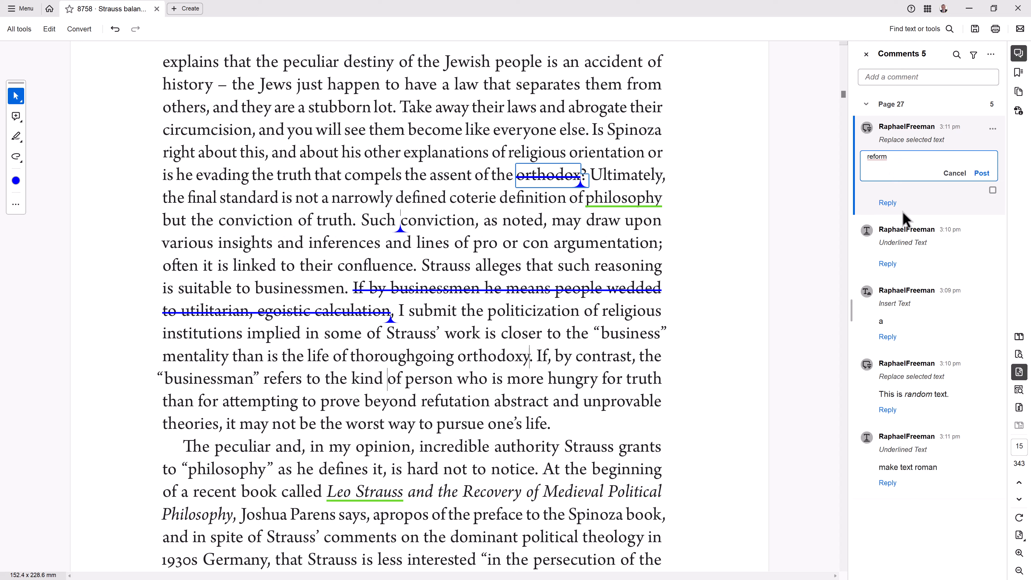
key("ctrl+Return")
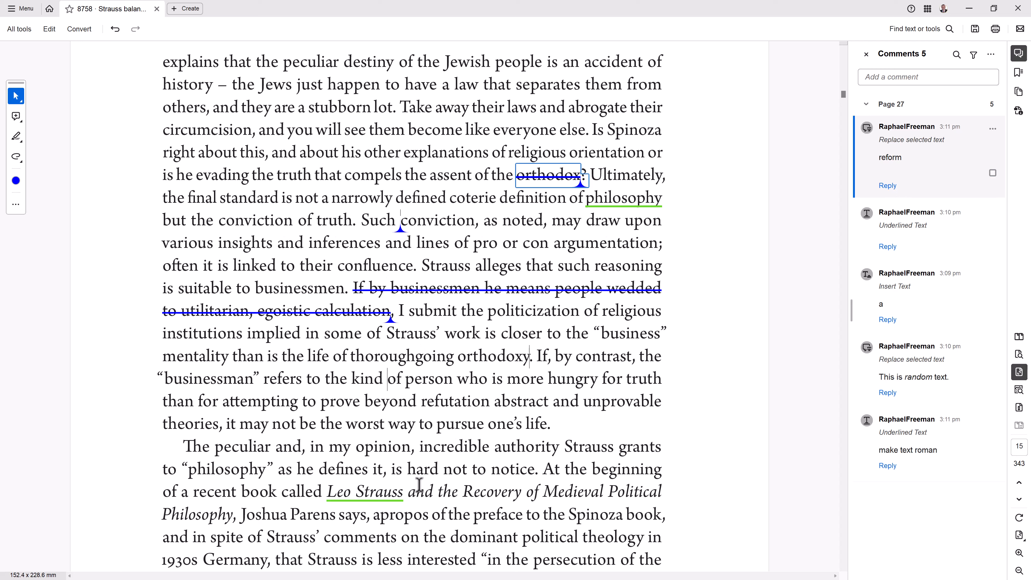
double_click(248, 198)
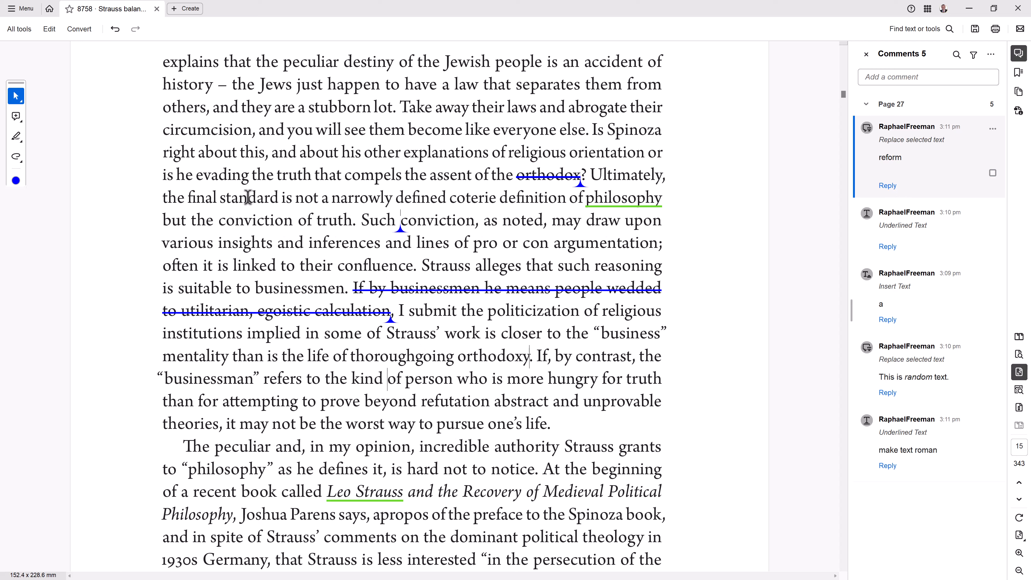
right_click(249, 199)
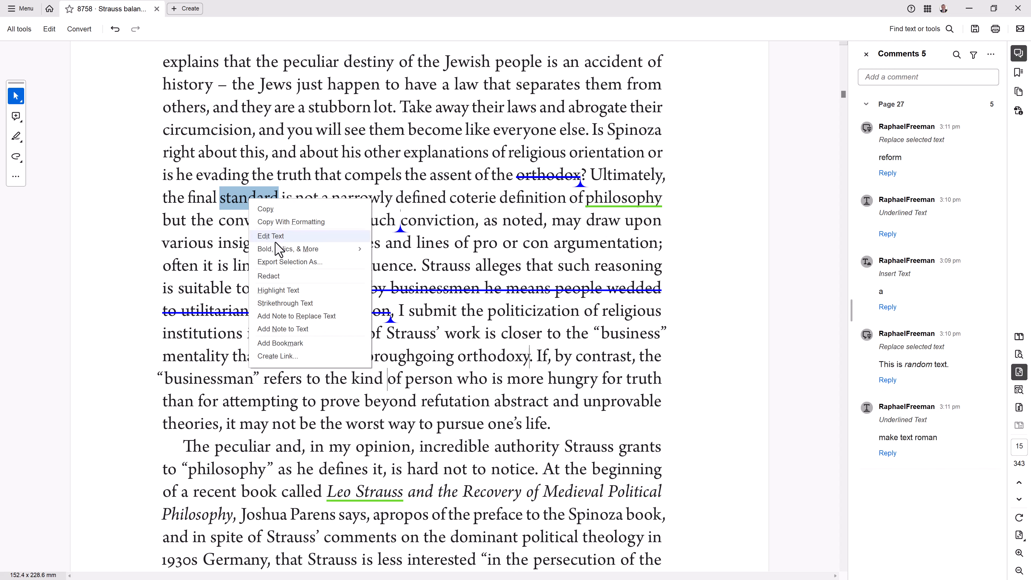
mouse_move(279, 250)
left_click(248, 198)
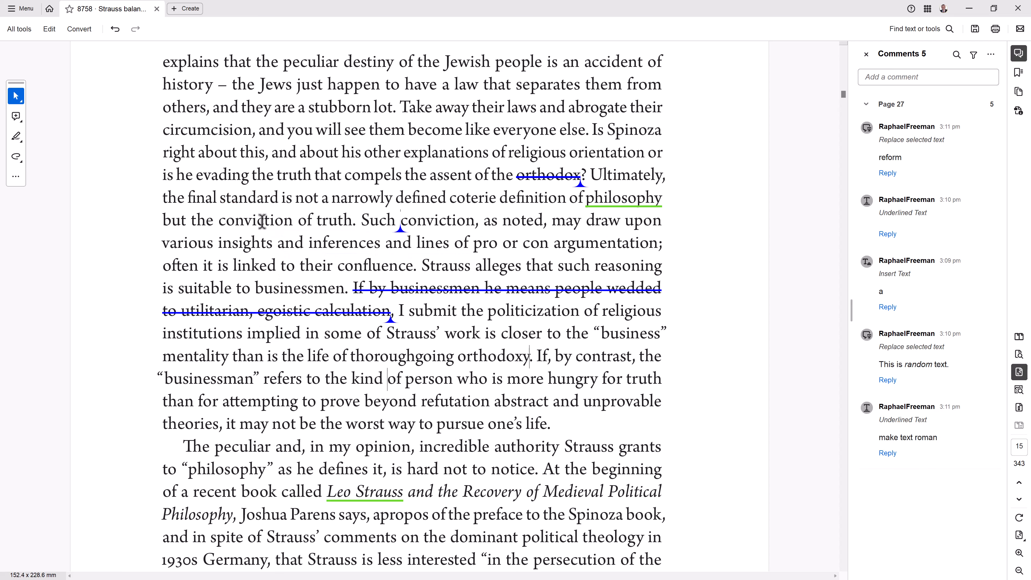
- Add a note to the passage from "standard is not" through "conviction of truth" and post the comment "bold"
double_click(248, 198)
left_click(212, 199)
left_click_drag(221, 198, 326, 212)
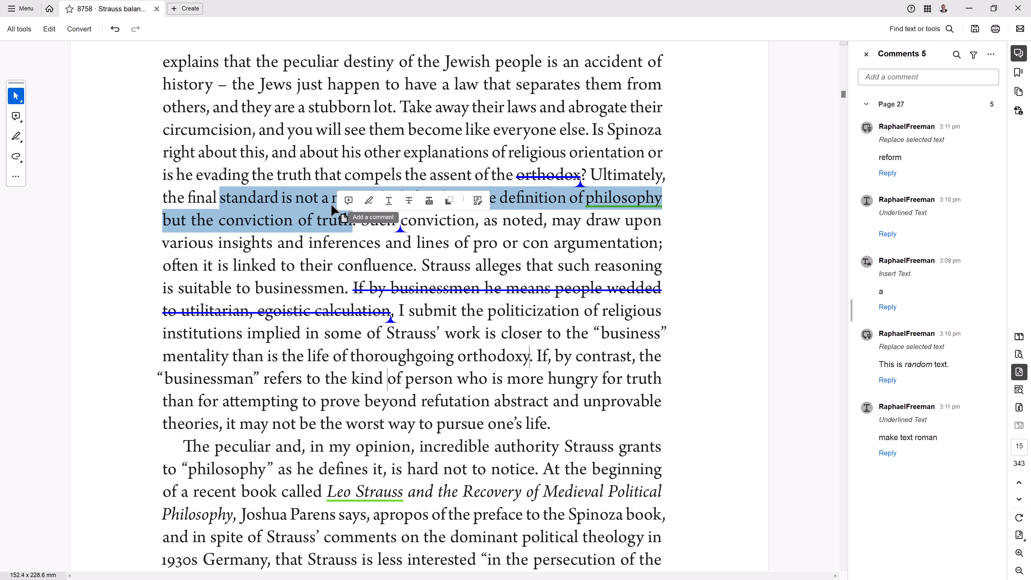
left_click(237, 200)
left_click_drag(220, 197, 342, 210)
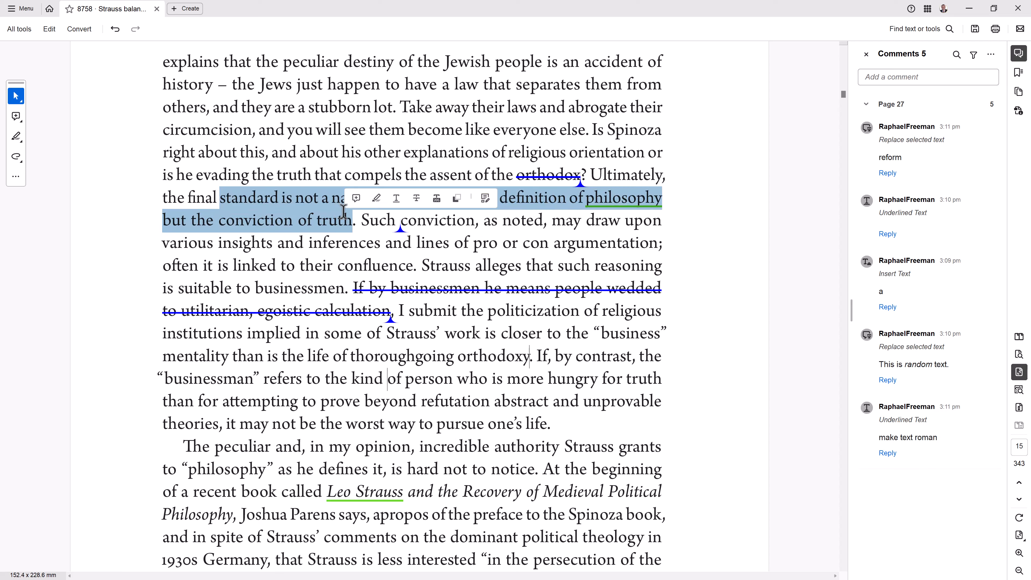
right_click(343, 211)
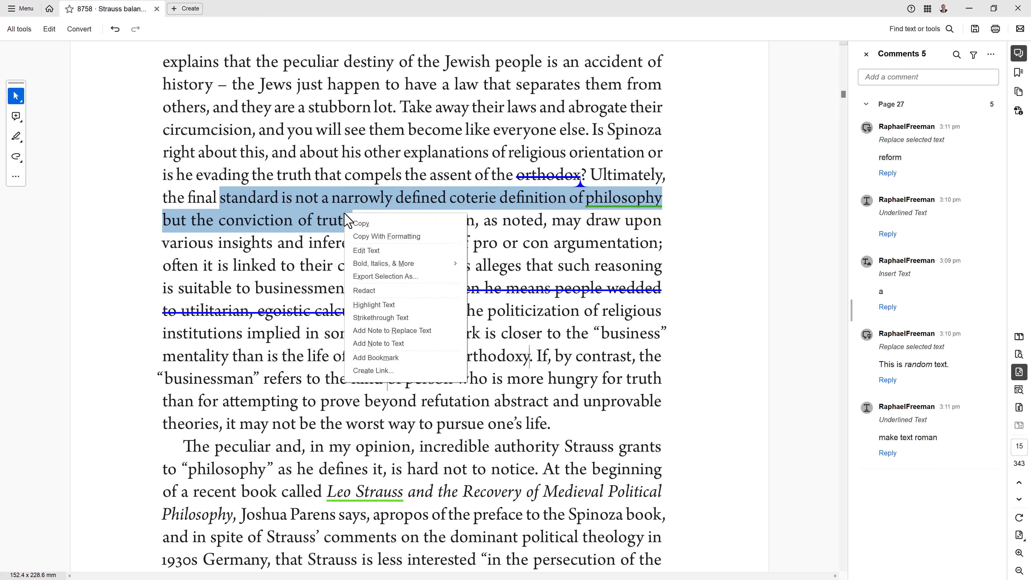
left_click(385, 346)
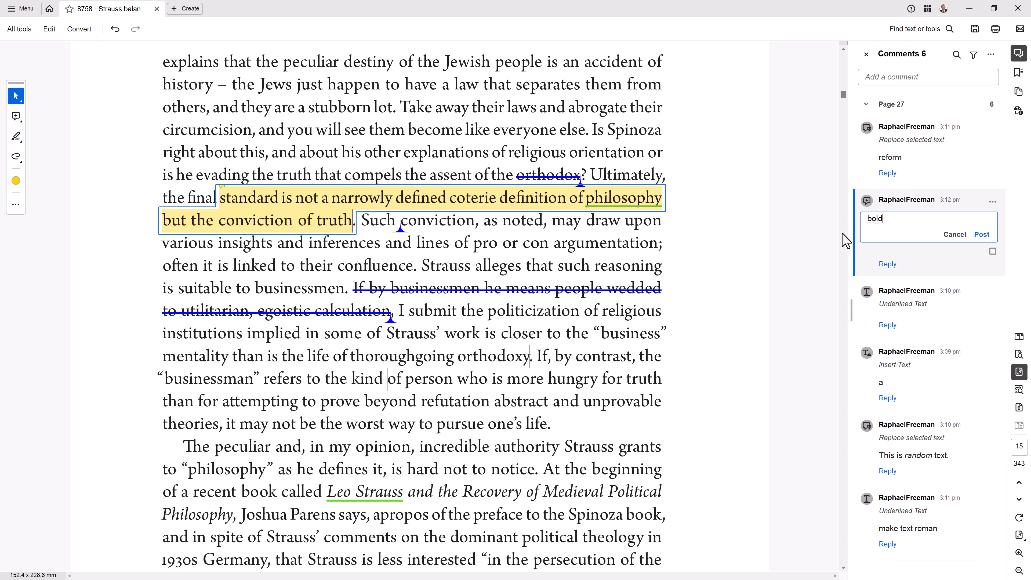
key("ctrl+Return")
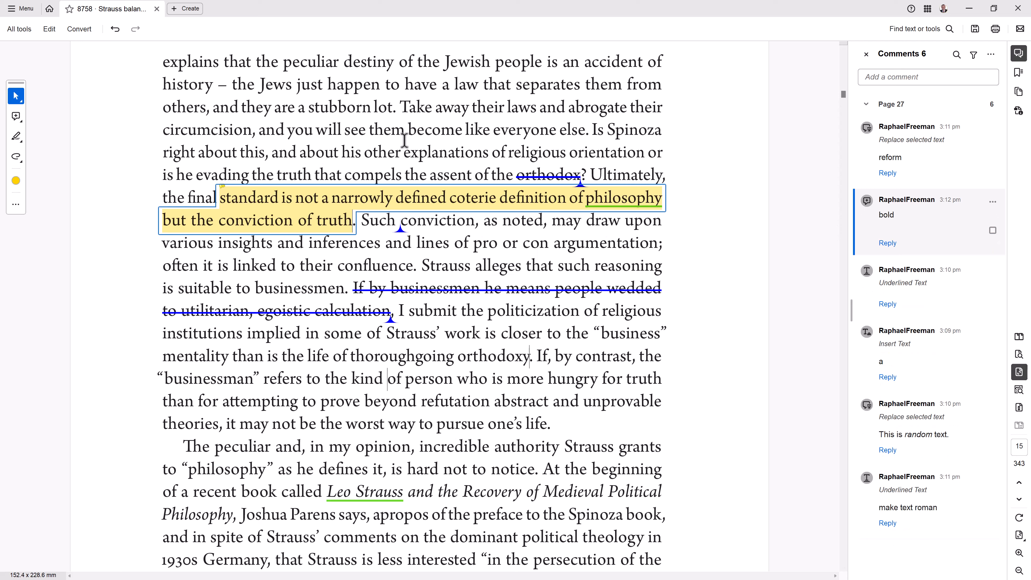
- Attach a comment reading "small caps" to the word "other" before "explanations" and post it
double_click(385, 152)
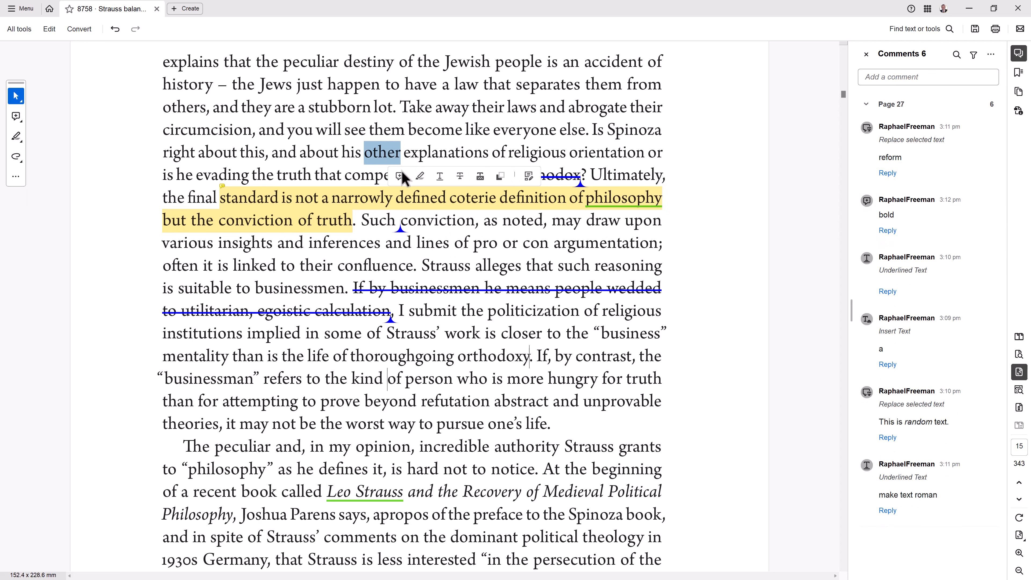
left_click(400, 175)
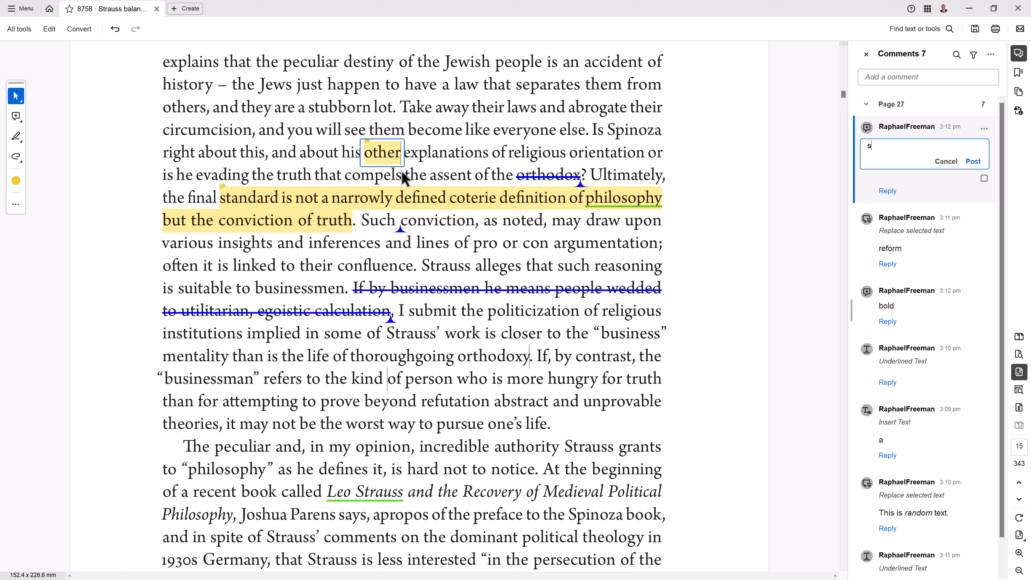
key("ctrl+Return")
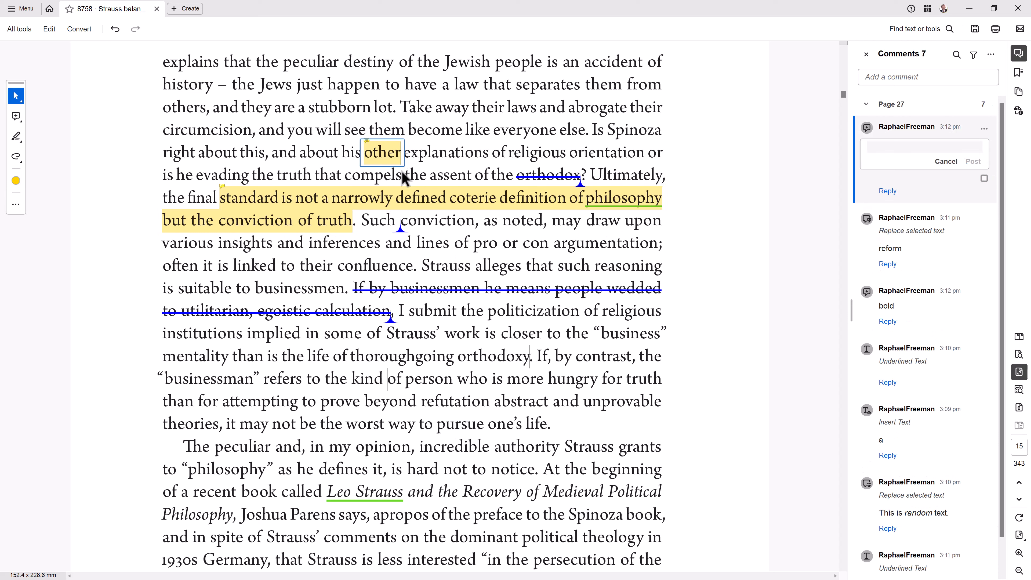
- Attach a comment reading "quote" to "The" at the start of the second paragraph and post it
double_click(191, 443)
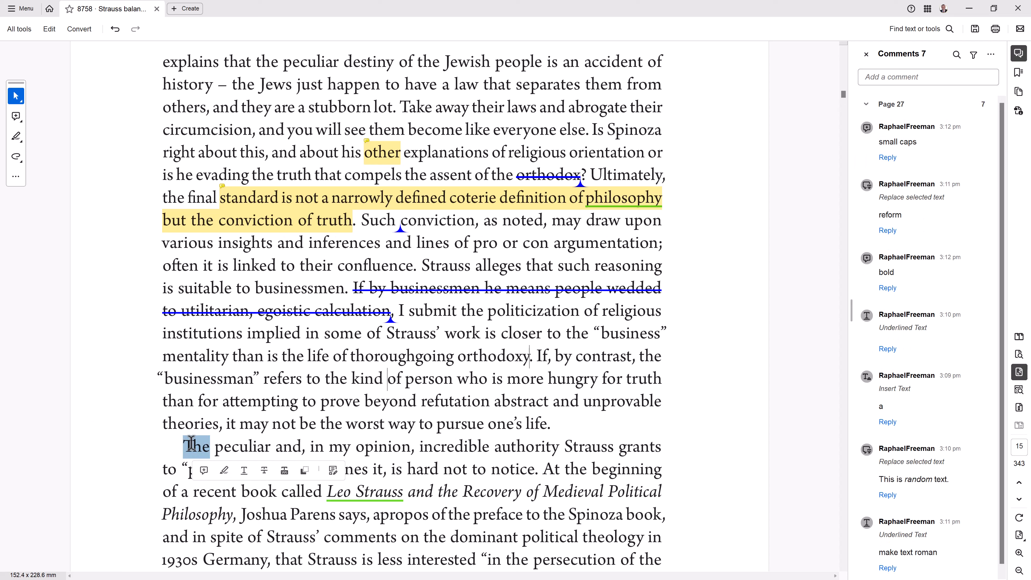
left_click(204, 471)
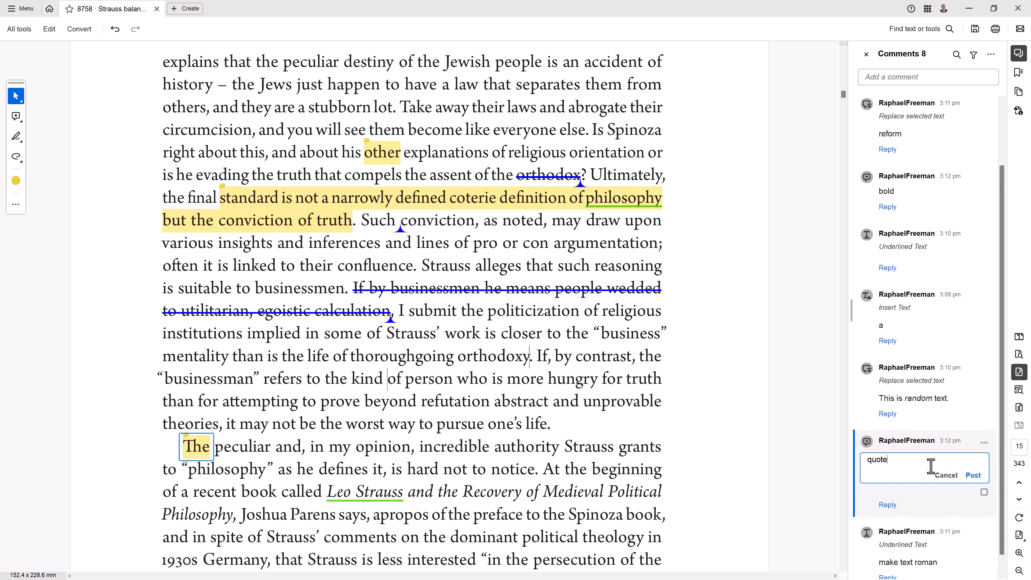
key("ctrl+Return")
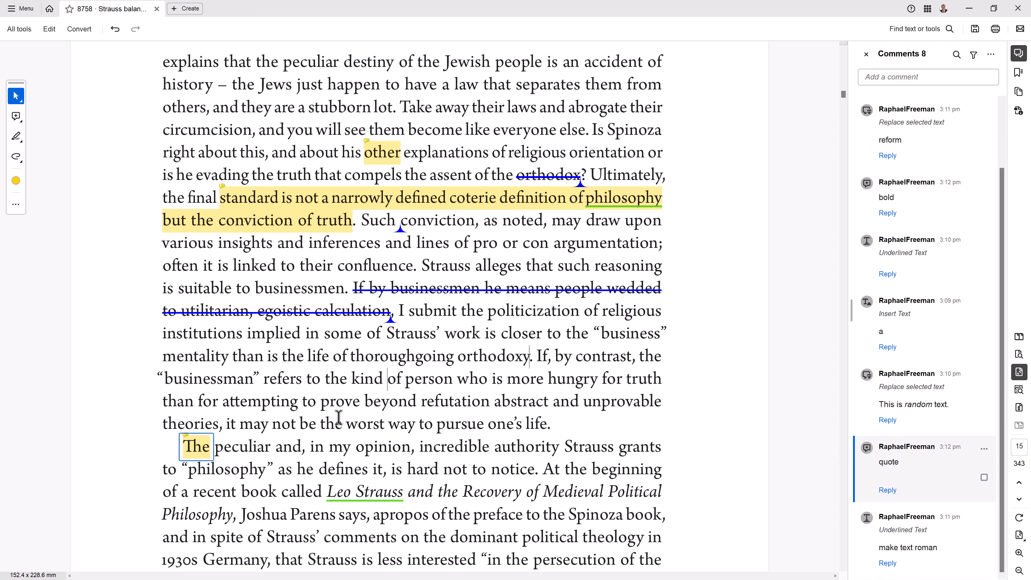
- Replace the text of the comment on "The" with "make this a header like that on the previous" and post it
left_click(202, 446)
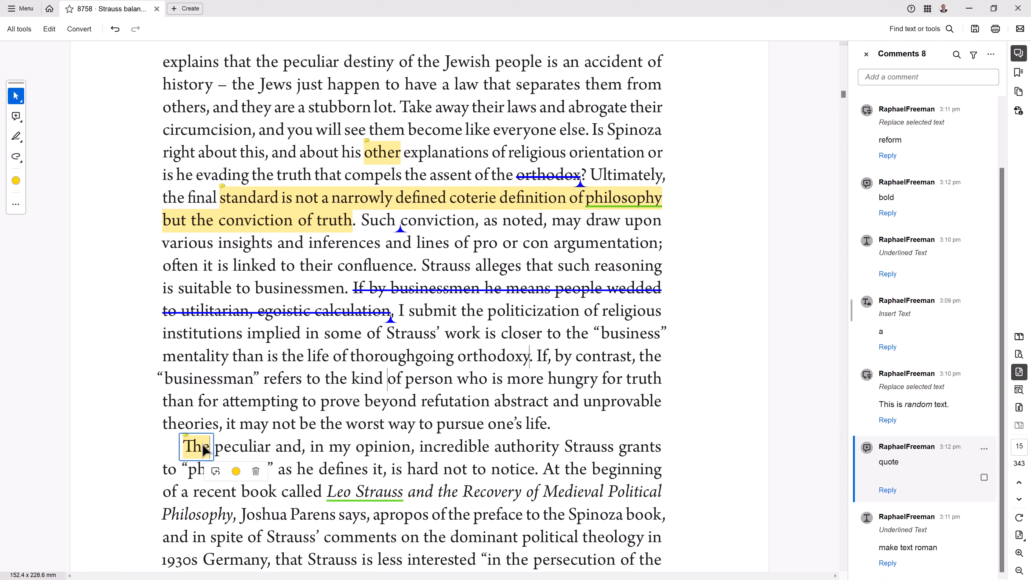
left_click(895, 462)
left_click_drag(908, 465, 850, 459)
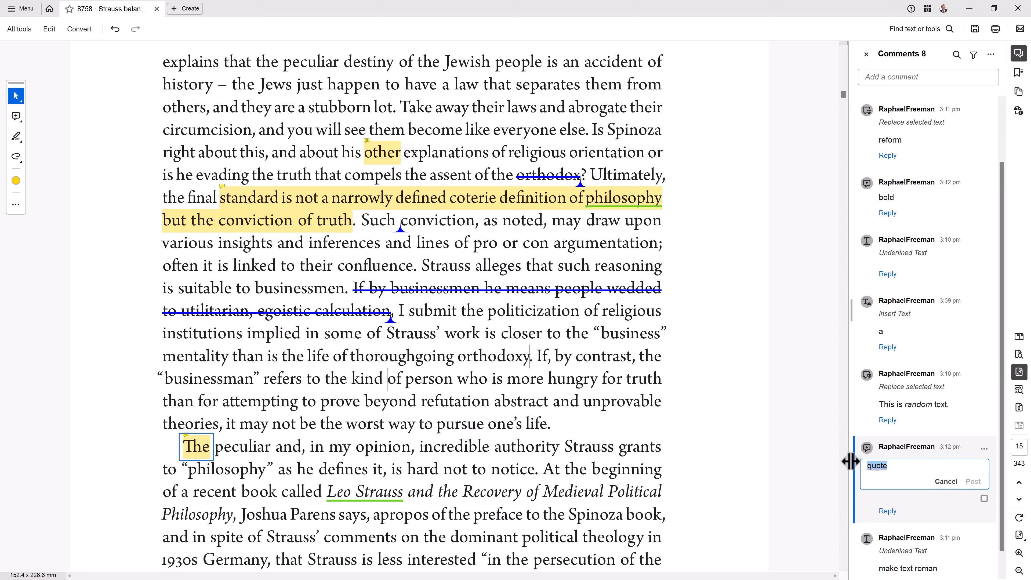
type("make this a header like th")
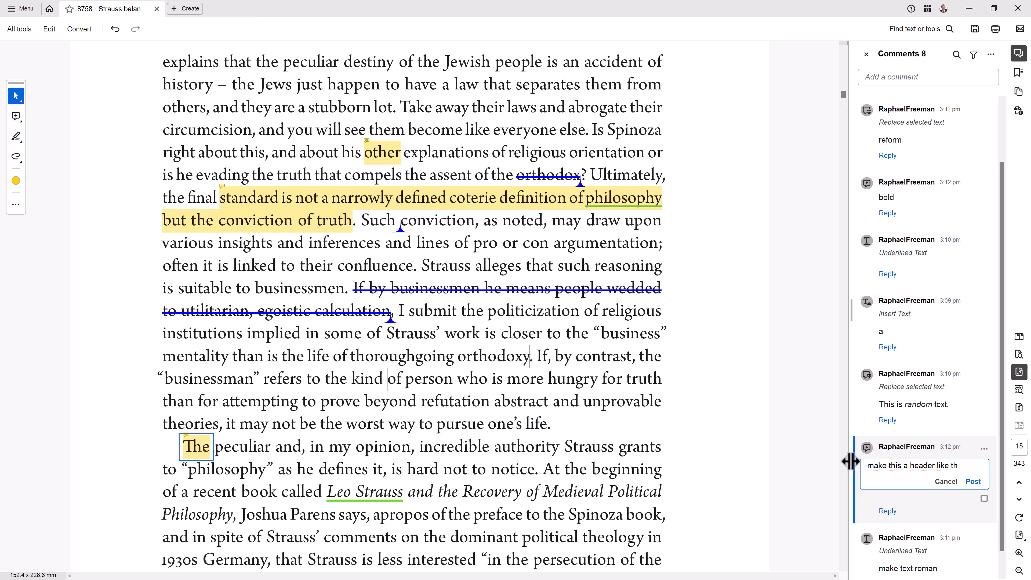
type("at on th eprevious")
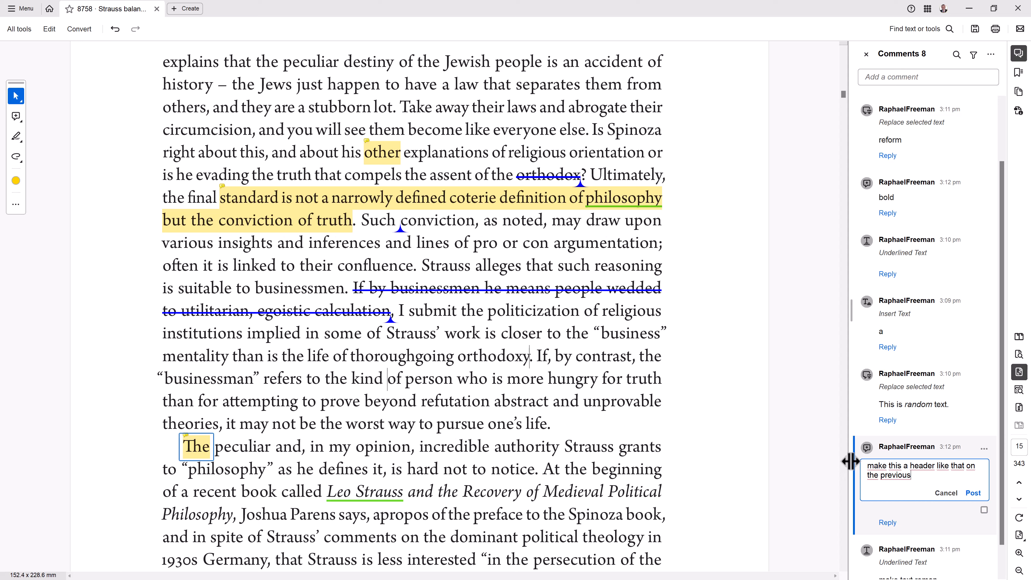
key("ctrl+Return")
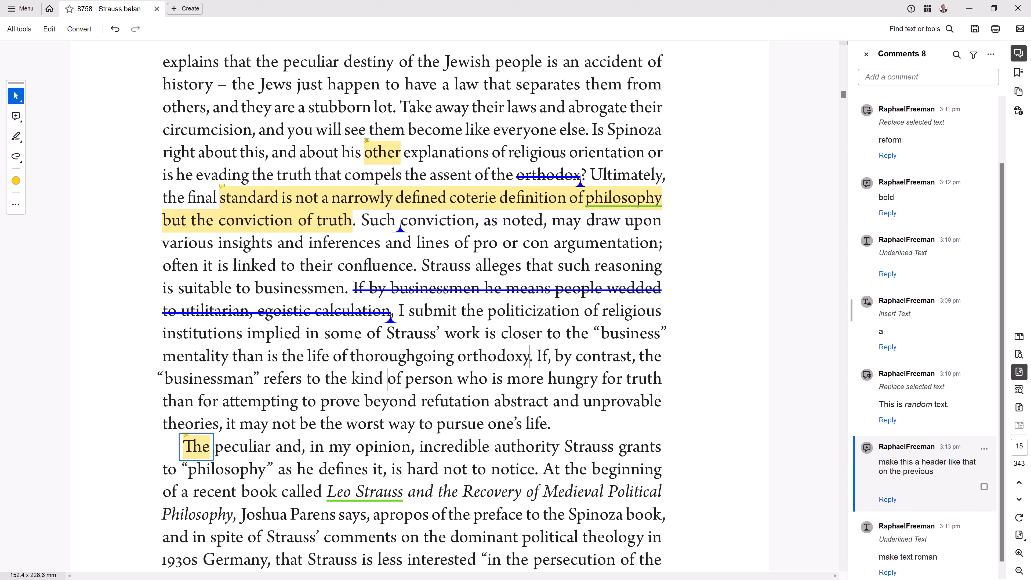
- Try placing a sticky note on "circumcision" and a comment highlight over its first letters, "circu"
left_click(16, 117)
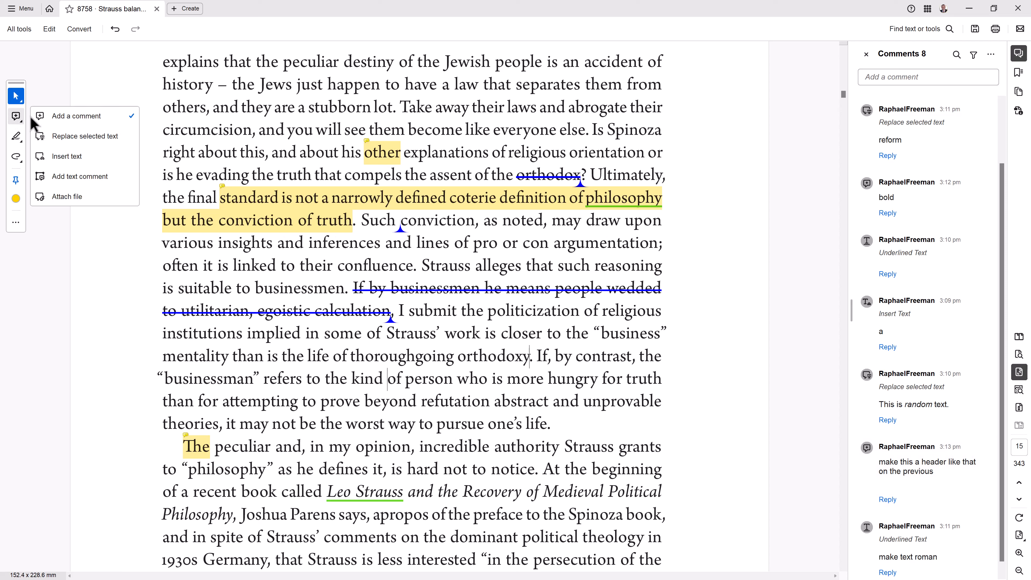
left_click(85, 118)
left_click(185, 129)
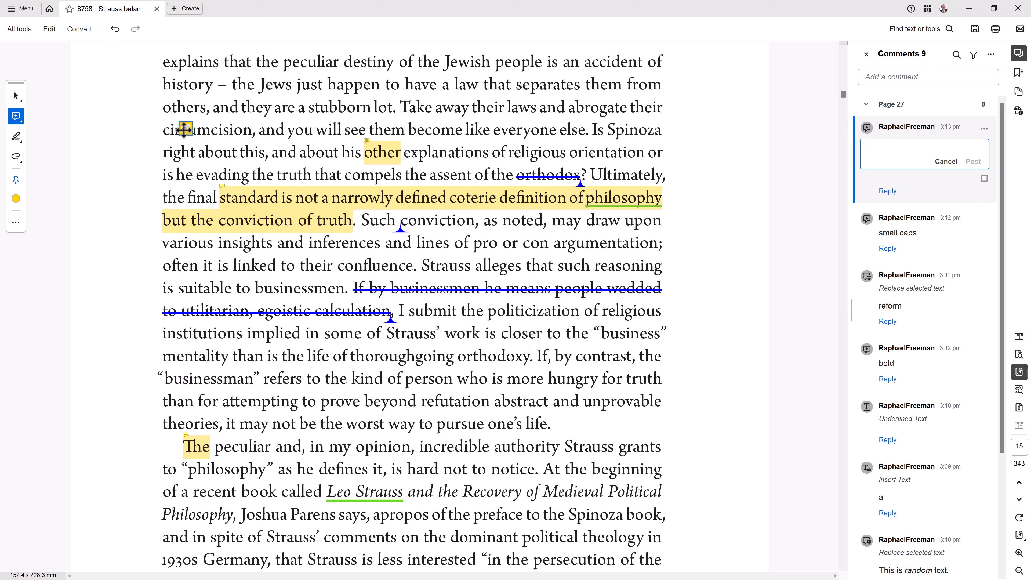
mouse_move(184, 129)
left_mouse_down()
mouse_move(162, 129)
mouse_move(196, 132)
left_mouse_up()
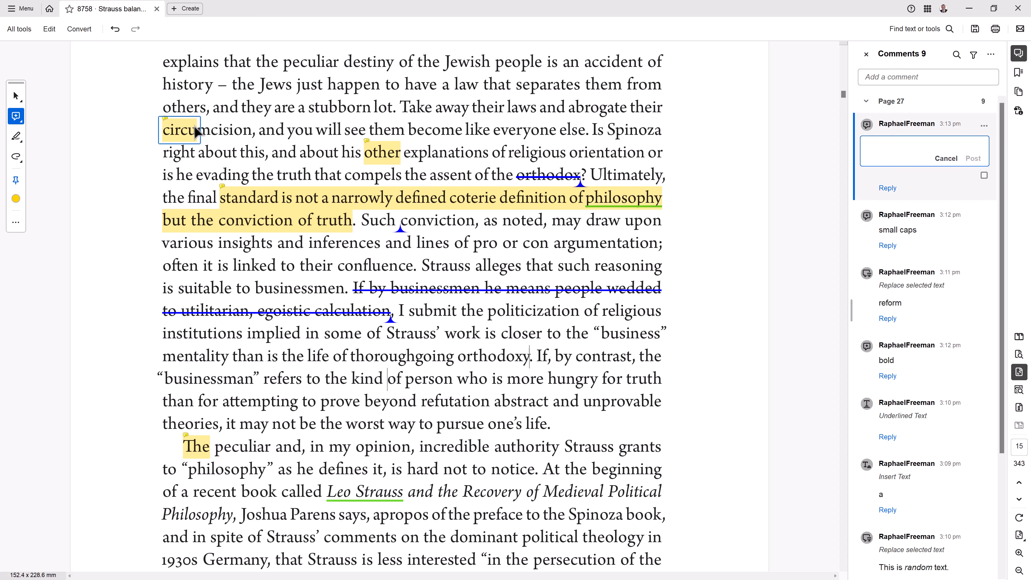
key("ctrl+z")
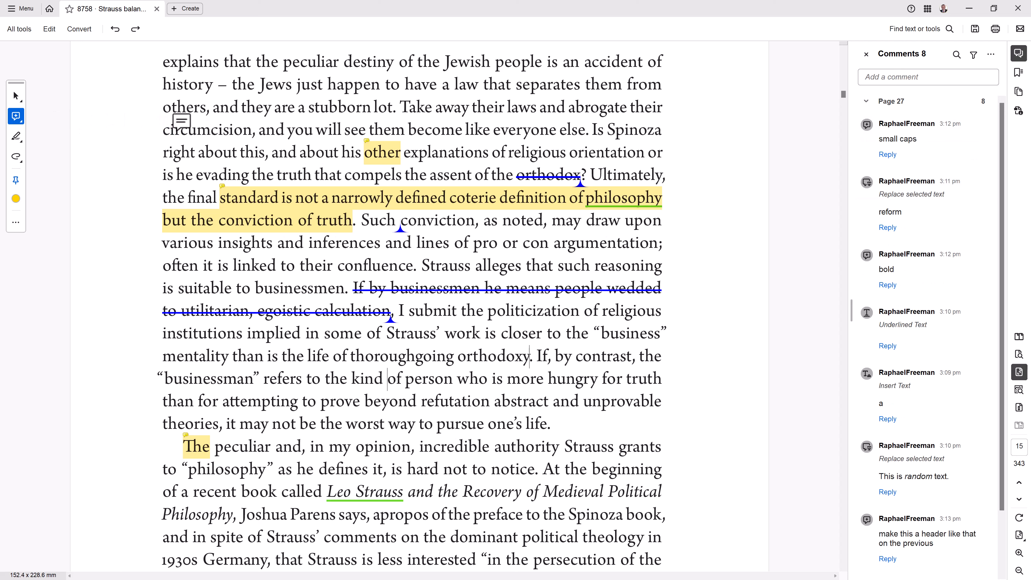
left_click_drag(167, 129, 262, 130)
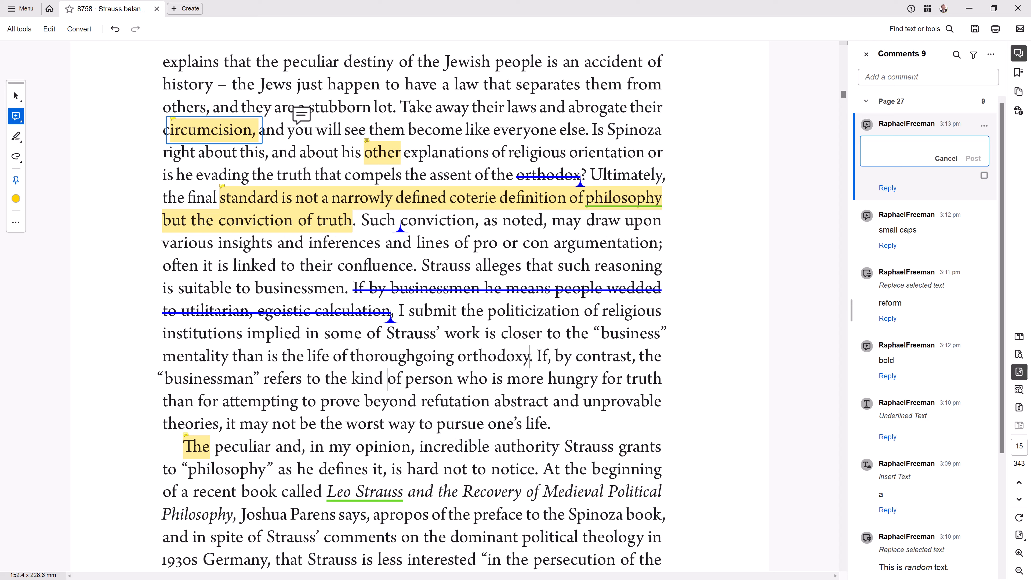
left_click(253, 141)
key("Delete")
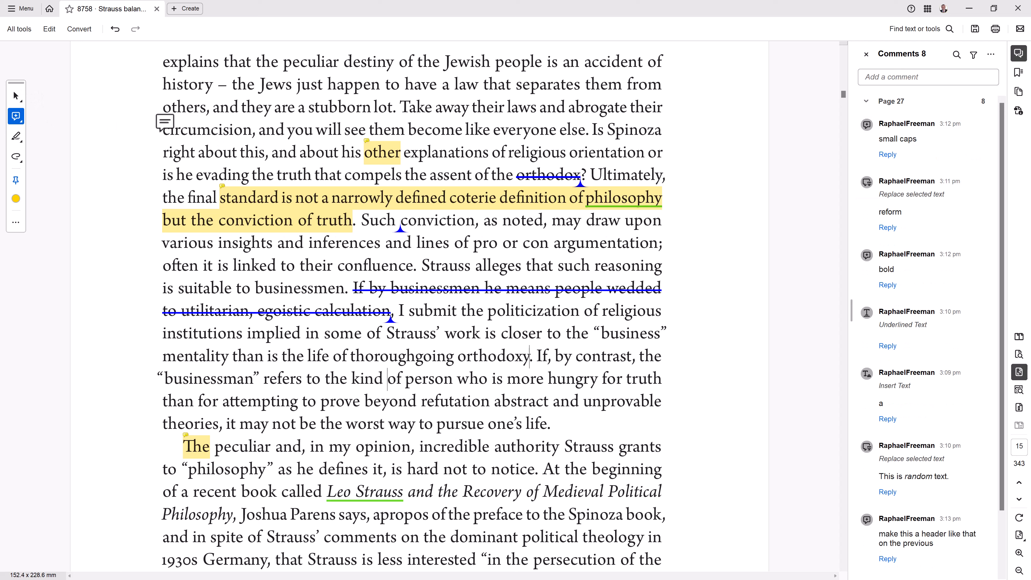
left_click_drag(166, 129, 256, 130)
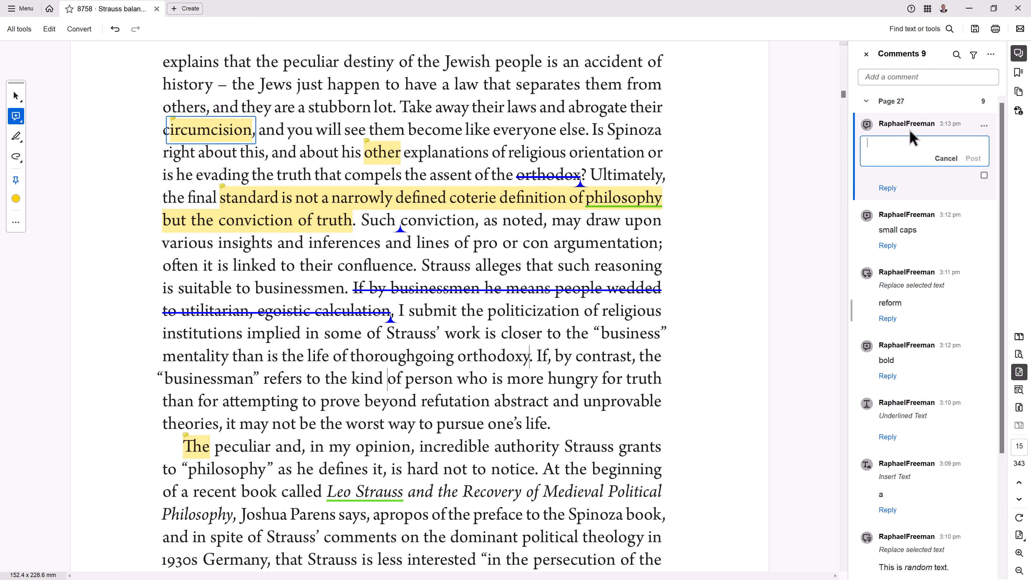
left_click(238, 138)
key("Delete")
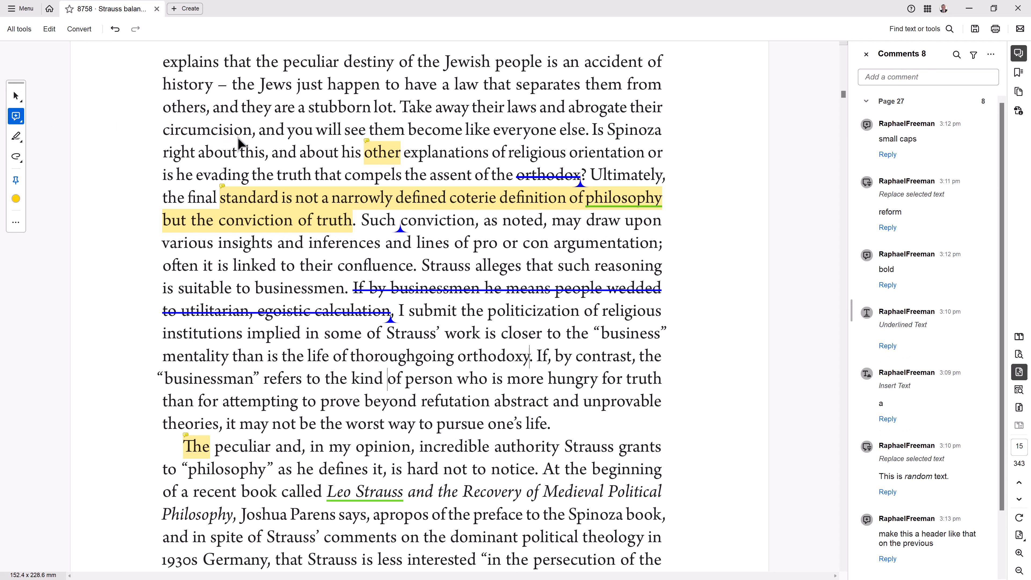
- Attach a comment reading "this a bullet" to the word "circumcision," and post it
left_click_drag(254, 124, 161, 123)
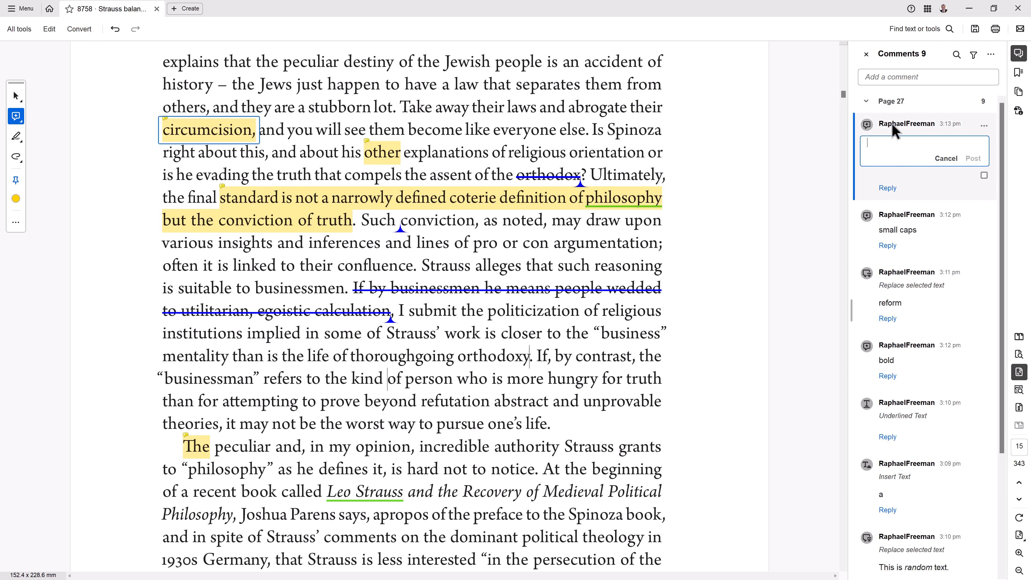
type("this a  bullet")
key("ctrl+Return")
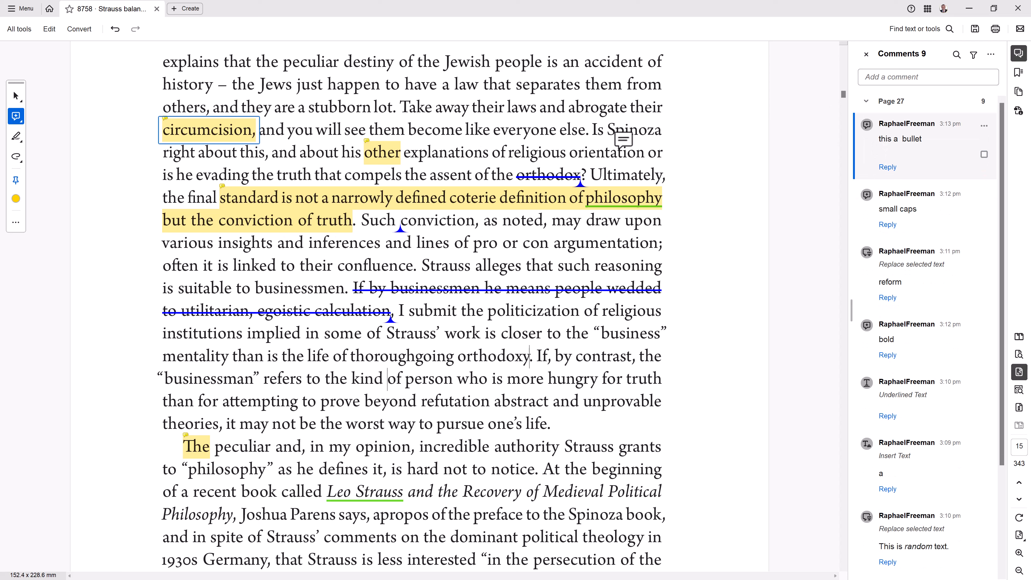
- Try placing a sticky note in the margin beside the line ending "Is Spinoza" and return to the selection tool
left_click(685, 120)
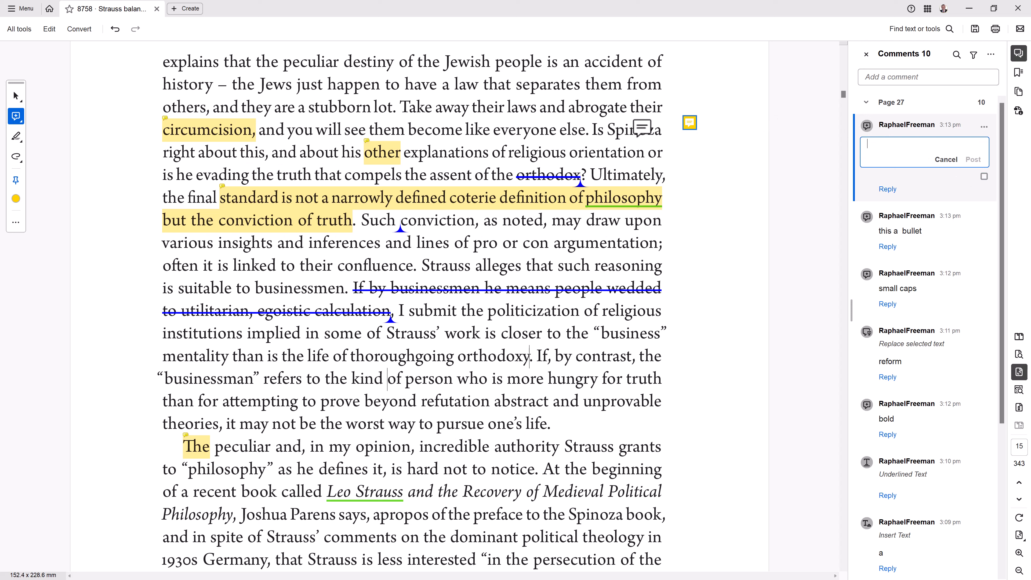
left_click_drag(652, 125, 604, 121)
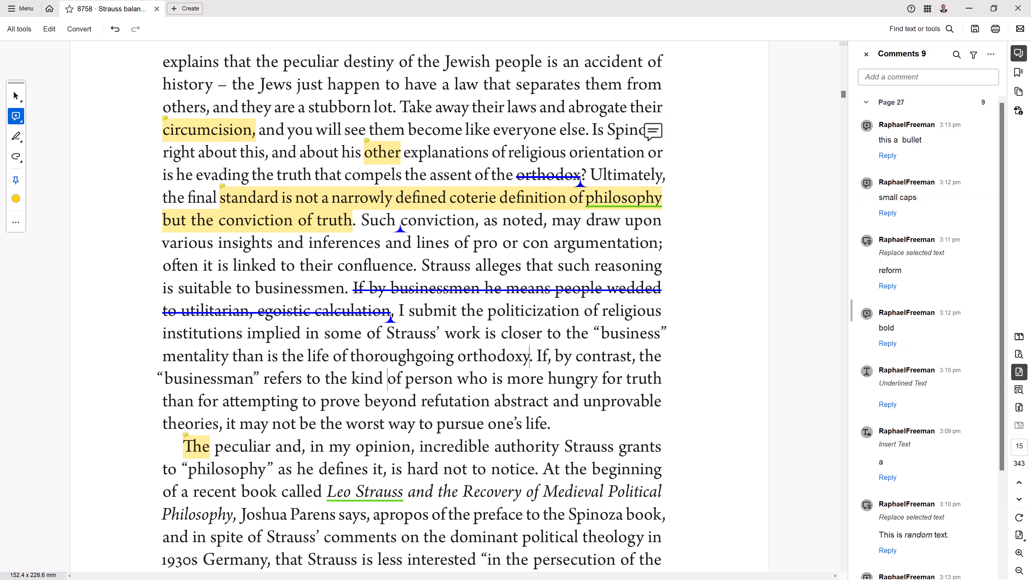
left_click(16, 97)
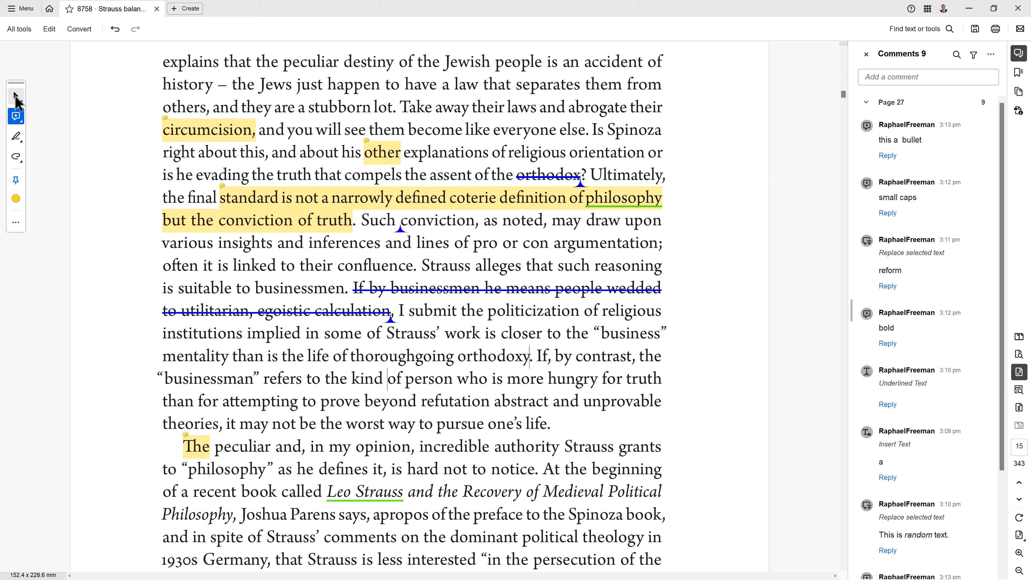
left_click(16, 99)
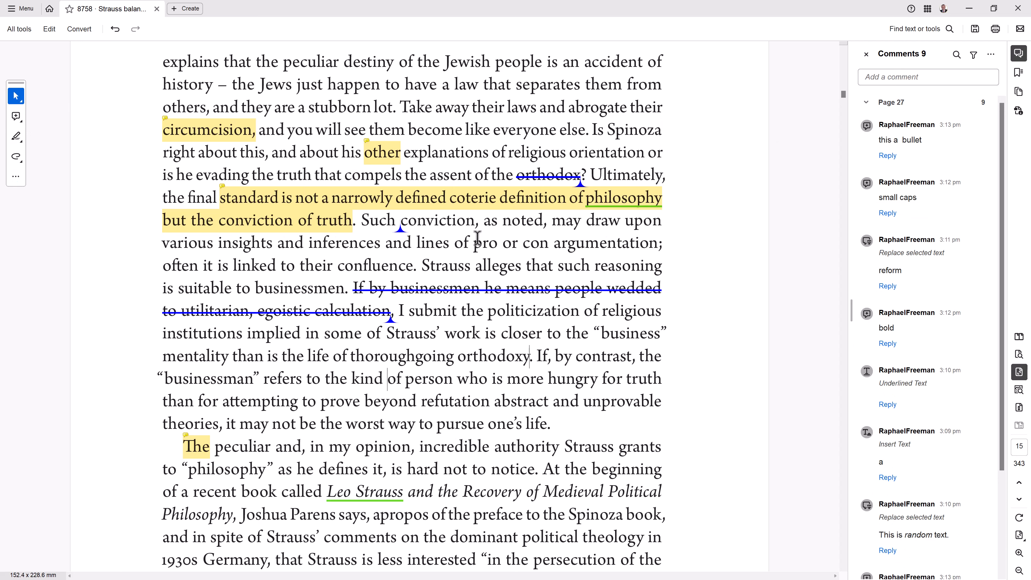
- Strike through the footnote reference 4 after "such a group" and the whole text of footnote 4 below it
scroll(475, 241, "down", 1)
scroll(475, 243, "down", 10)
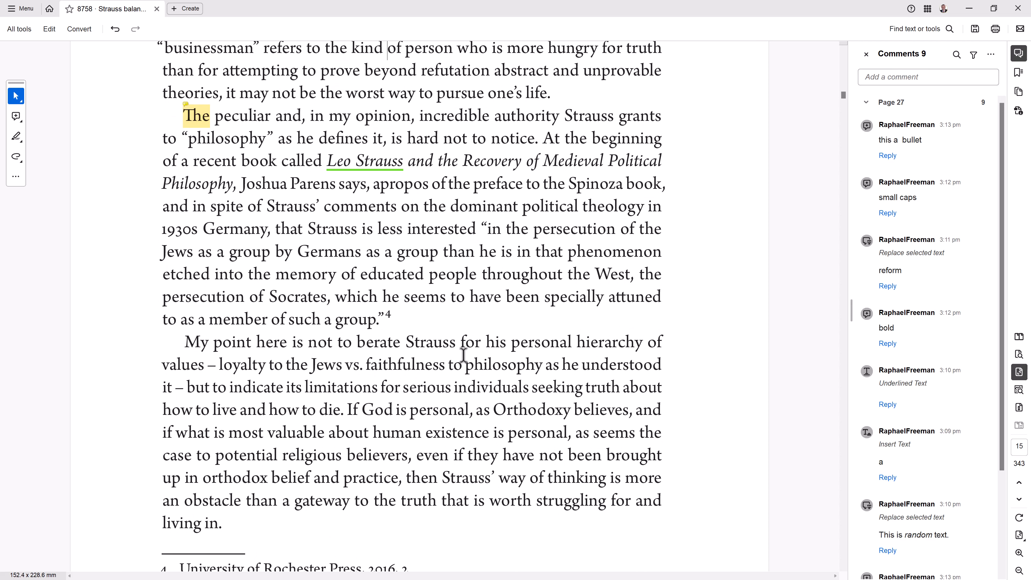
scroll(462, 355, "down", 10)
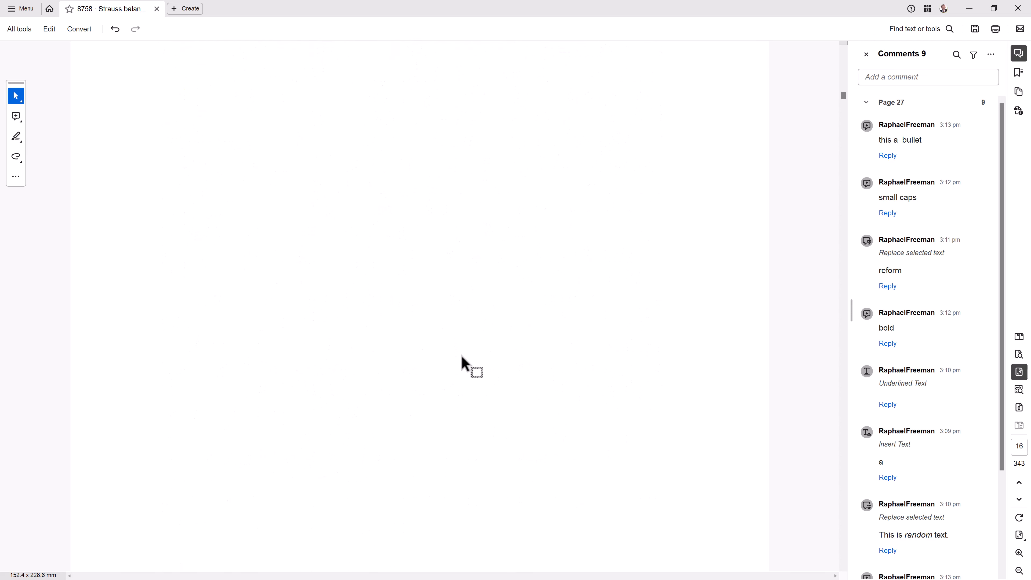
left_click(1019, 408)
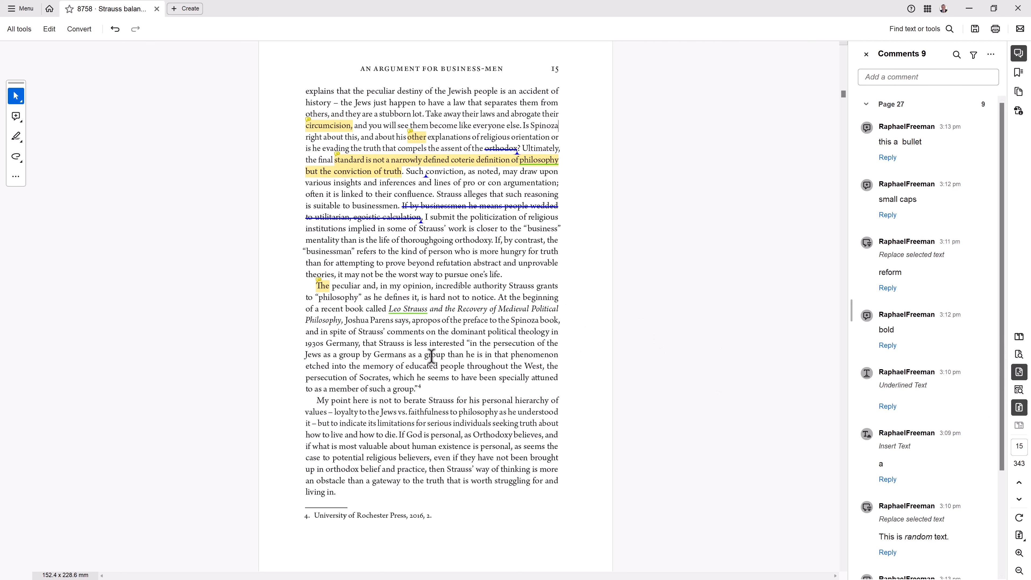
left_click_drag(285, 330, 595, 546)
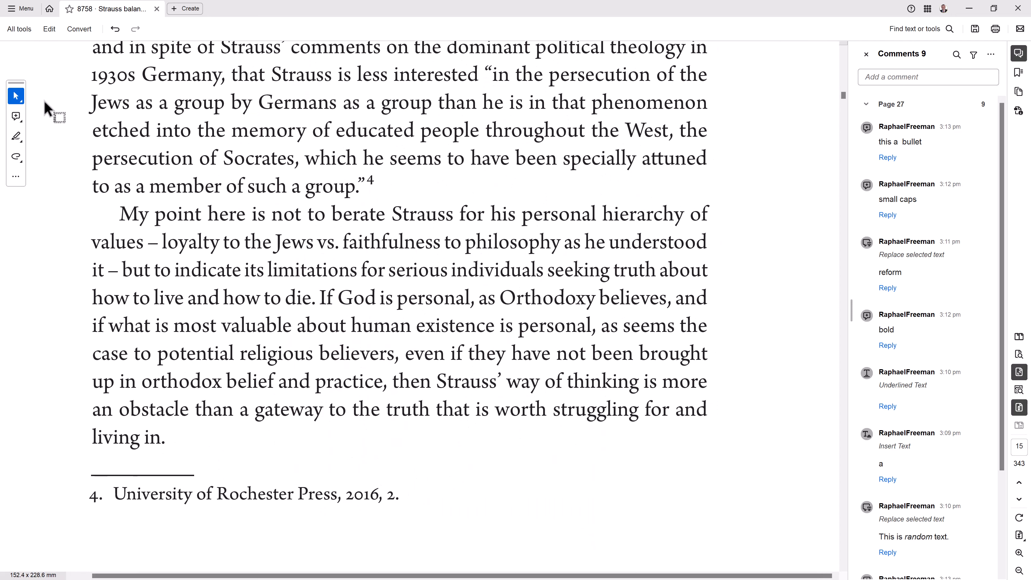
left_click_drag(366, 181, 372, 181)
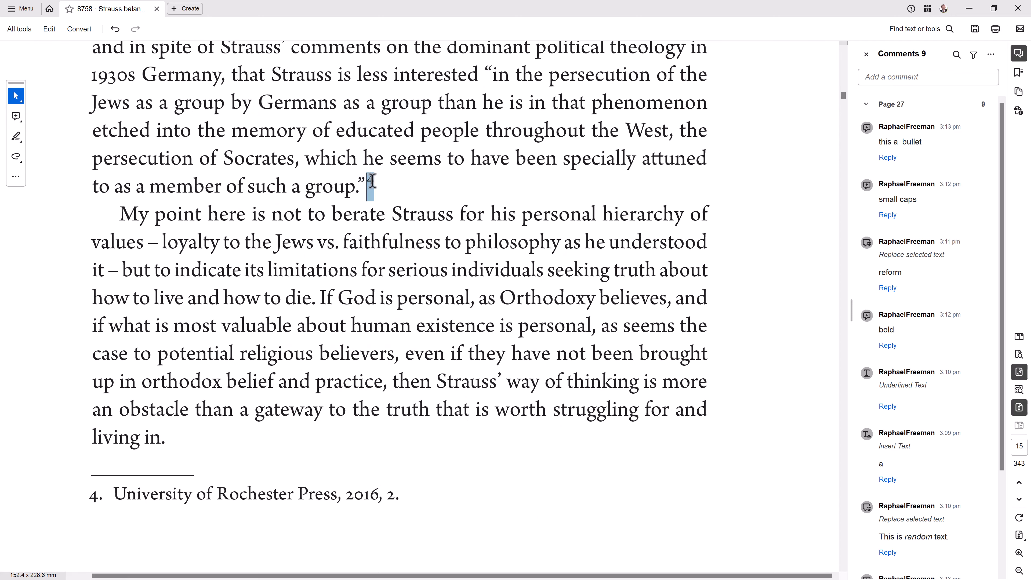
key("Delete")
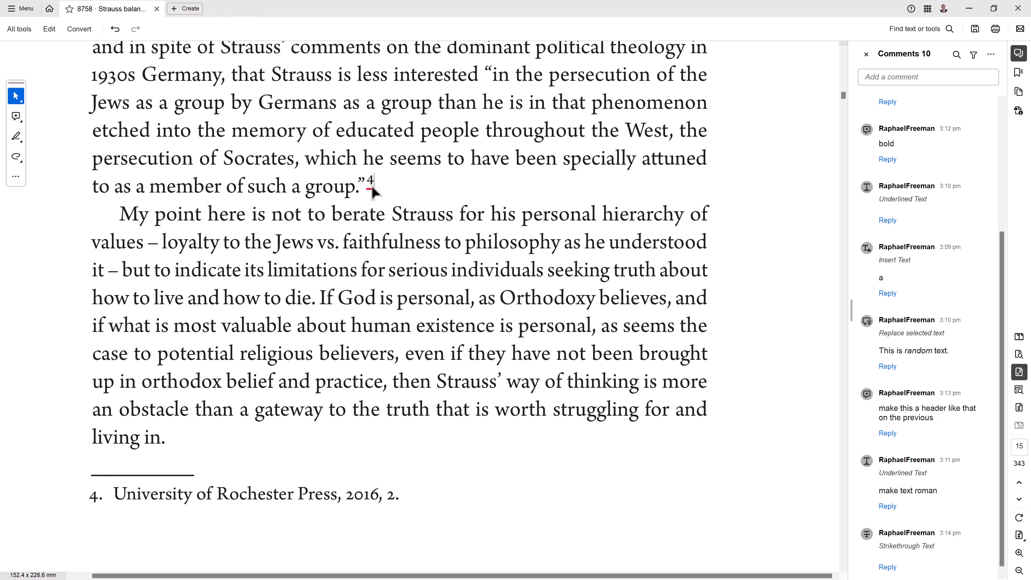
left_click_drag(399, 494, 83, 485)
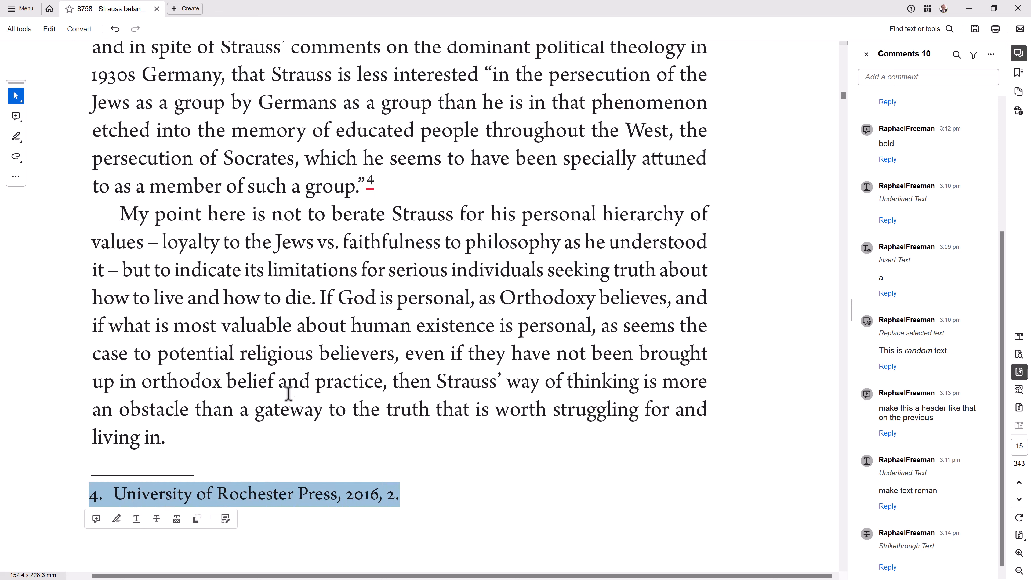
key("Delete")
- Delete the strikethroughs on the text of footnote 4 and on its reference mark
left_click(337, 495)
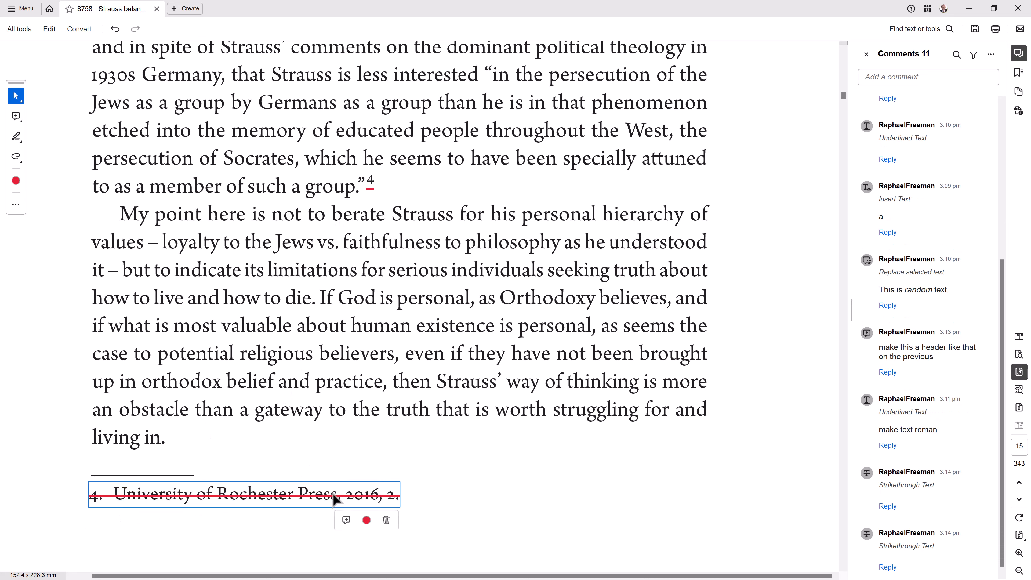
key("Delete")
left_click(370, 188)
key("Delete")
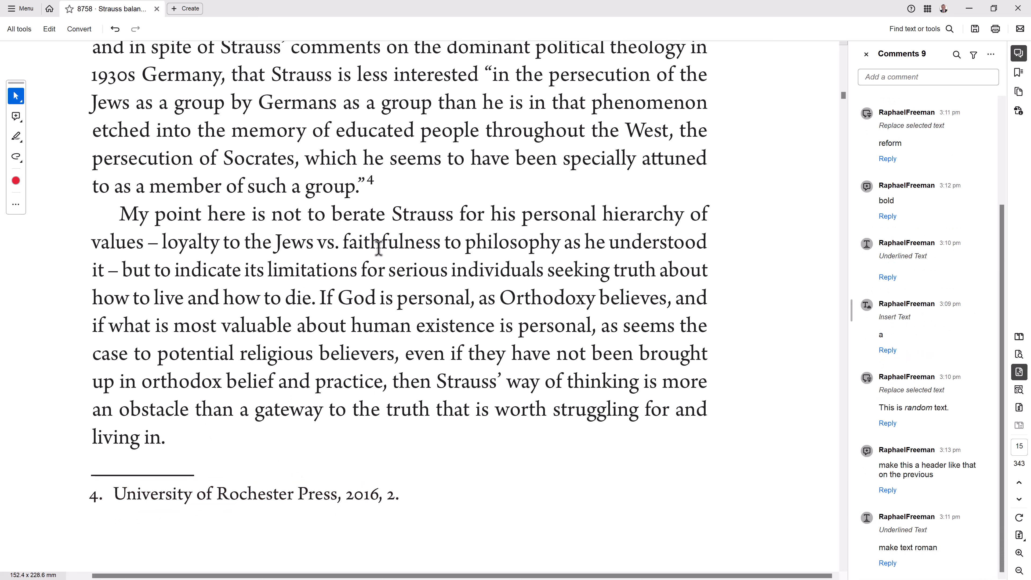
- Strike through the second paragraph's text from "At the beginning" to the closing quote after "such a group", leaving out the footnote mark
scroll(381, 255, "up", 1)
scroll(381, 255, "up", 3)
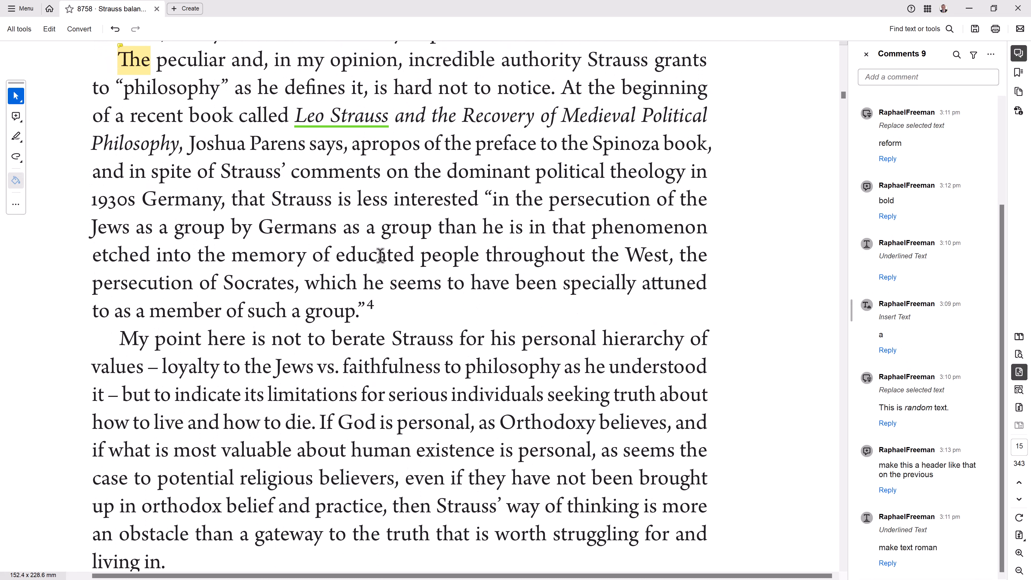
mouse_move(561, 99)
left_mouse_down()
mouse_move(362, 266)
mouse_move(363, 324)
left_mouse_up()
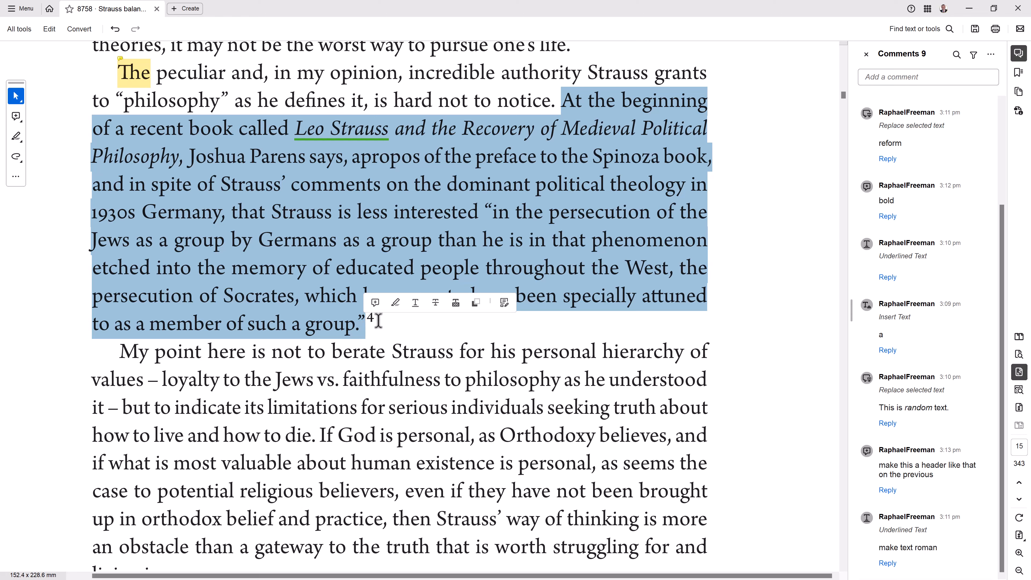
left_click(435, 302)
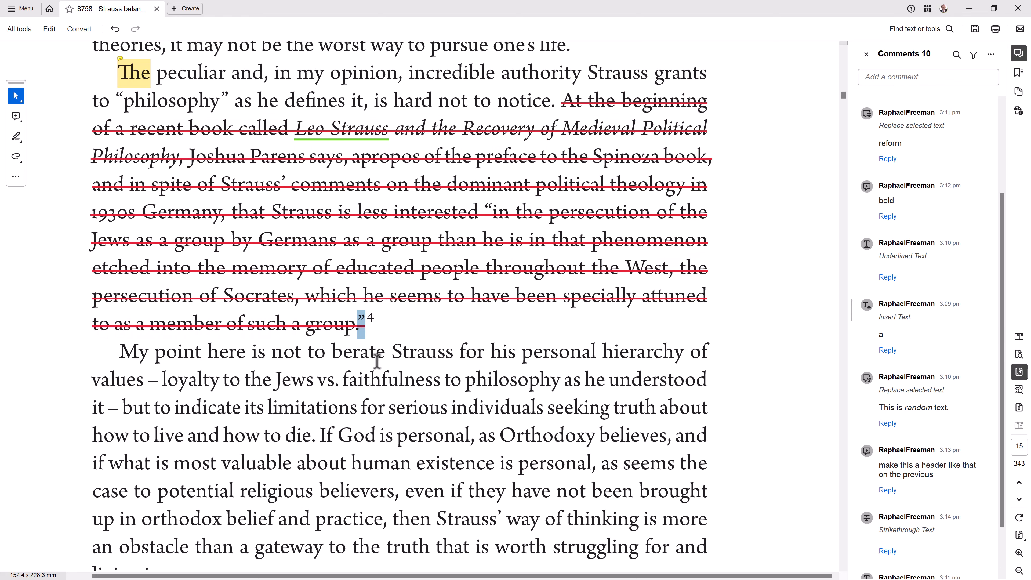
scroll(372, 361, "down", 3)
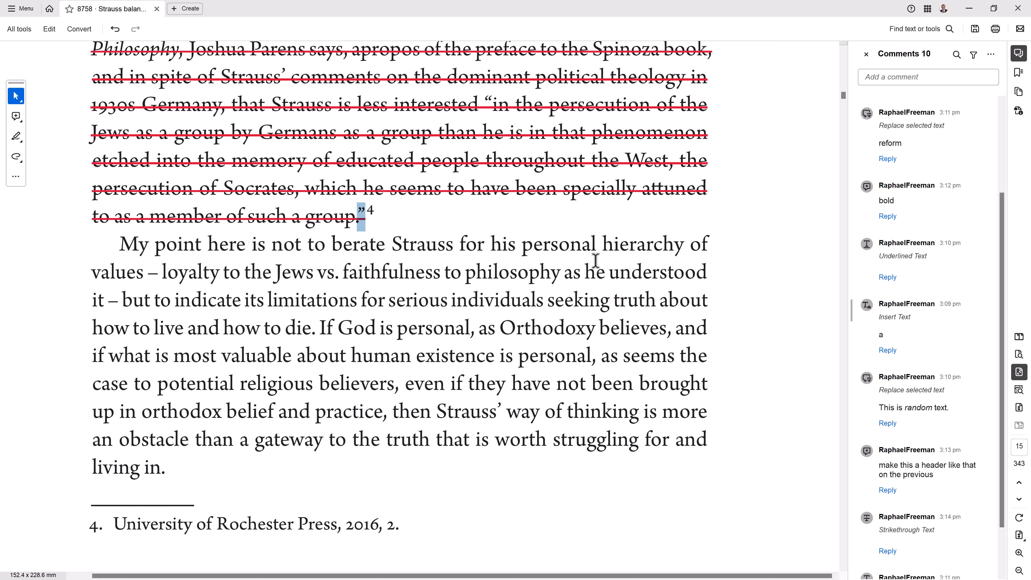
scroll(586, 252, "up", 5)
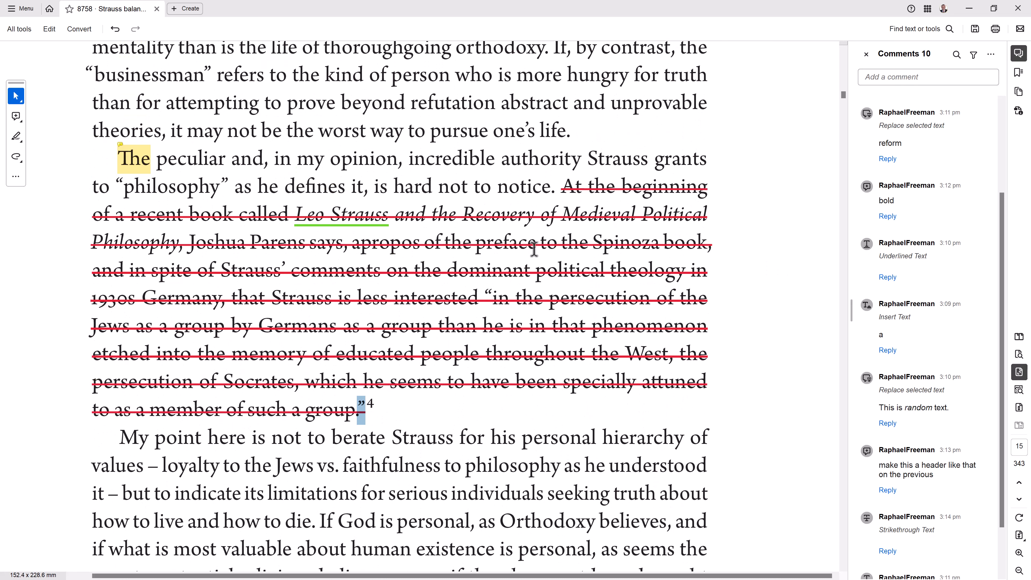
left_click(452, 217)
left_click(410, 165)
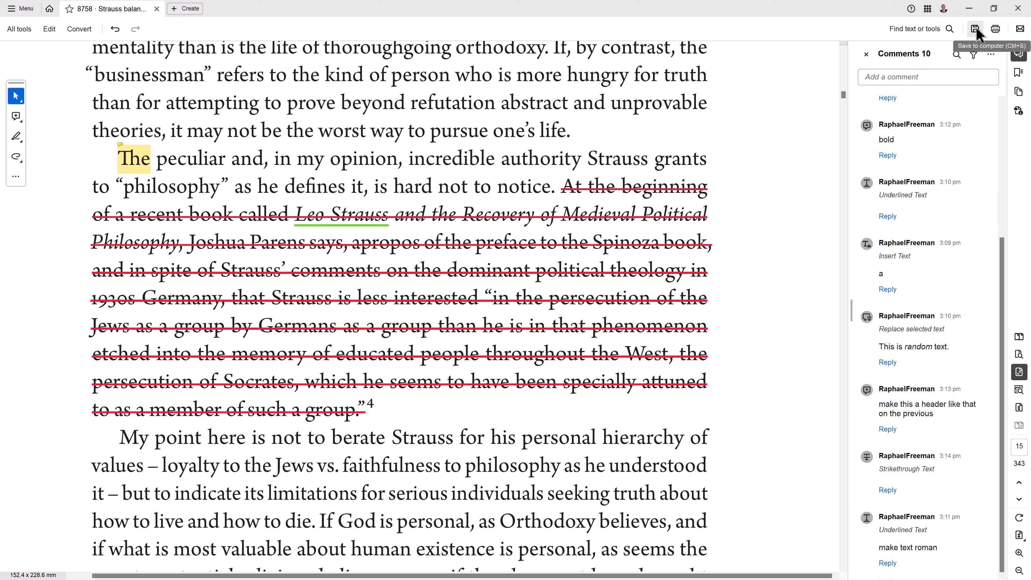
left_click(21, 9)
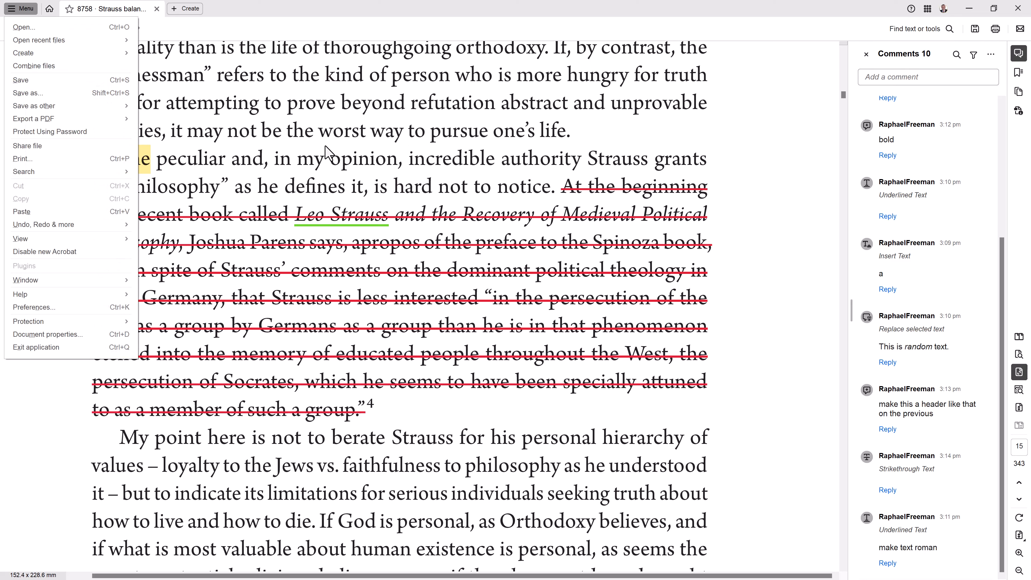
left_click(325, 155)
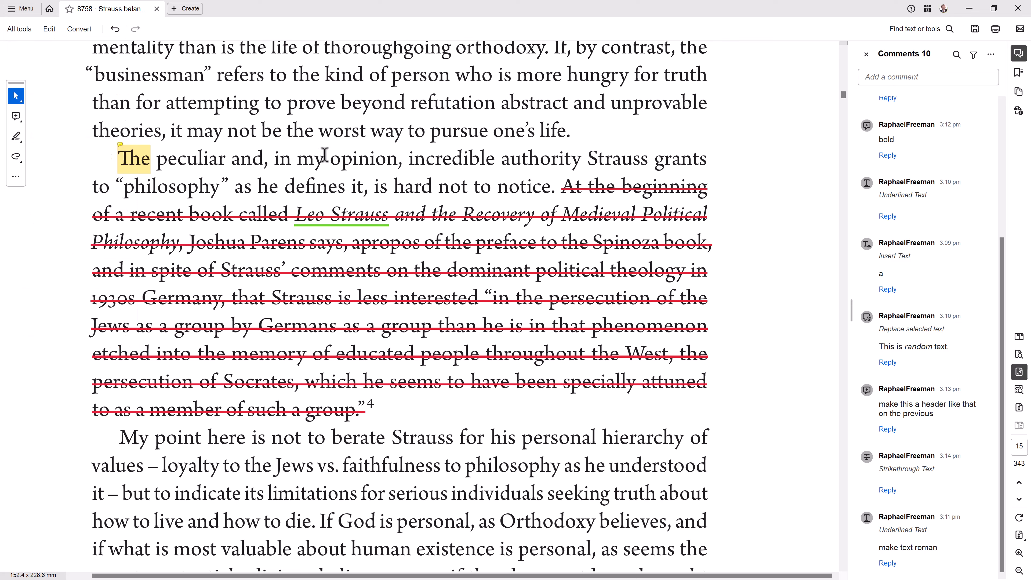
- Export all comments to a data file named "8758 - Strauss balanced r070 draft 08 RF.fdf" in the 8758 - Strauss 6×9 folder
mouse_move(119, 168)
left_click(990, 55)
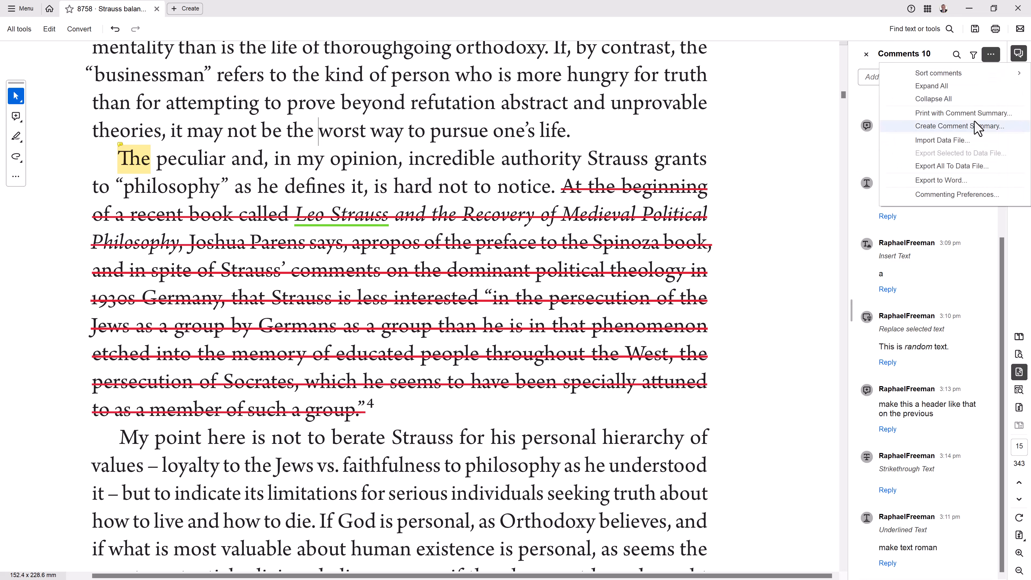
left_click(969, 166)
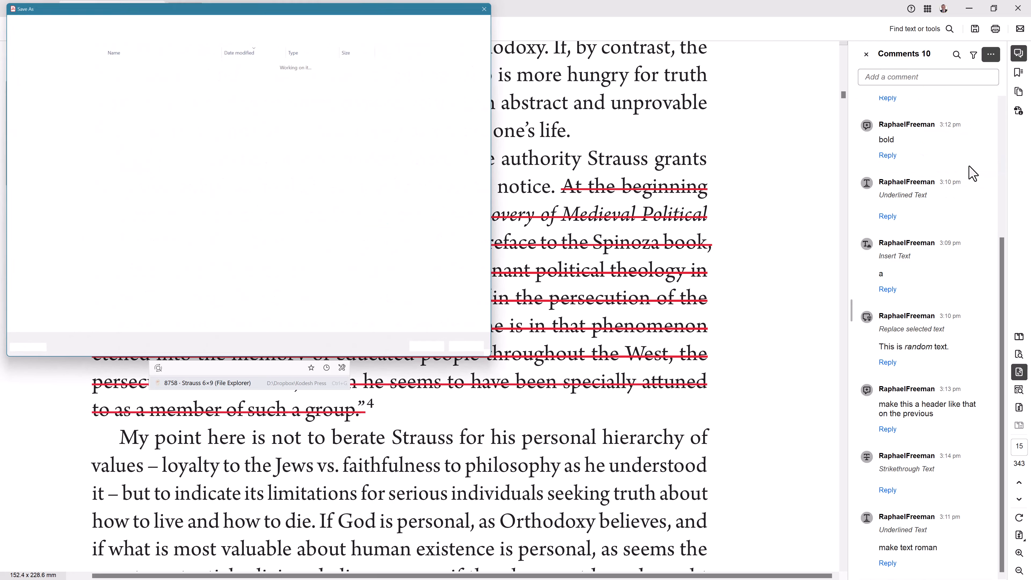
left_click_drag(260, 7, 375, 33)
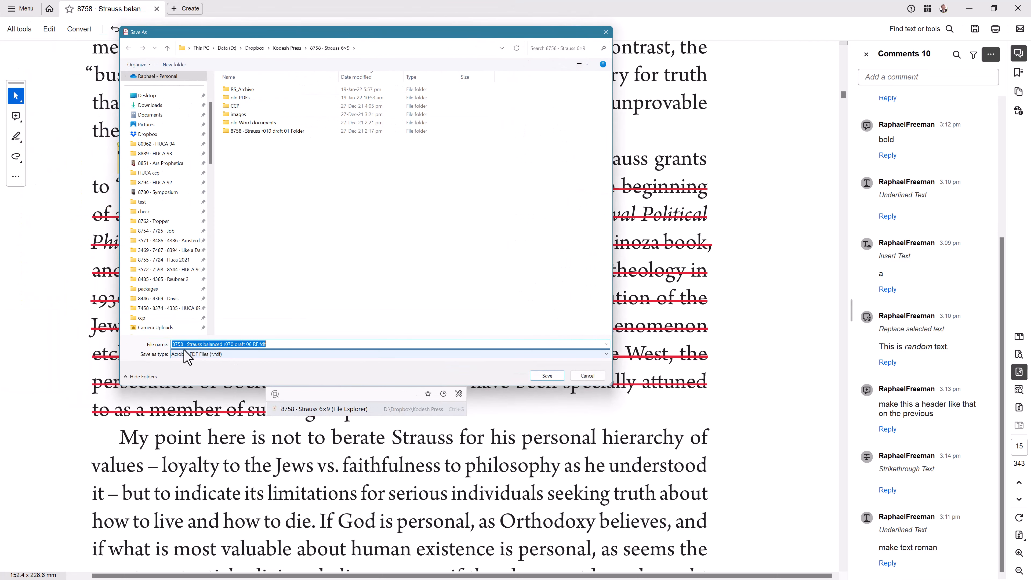
left_click_drag(258, 344, 172, 343)
left_click(259, 343)
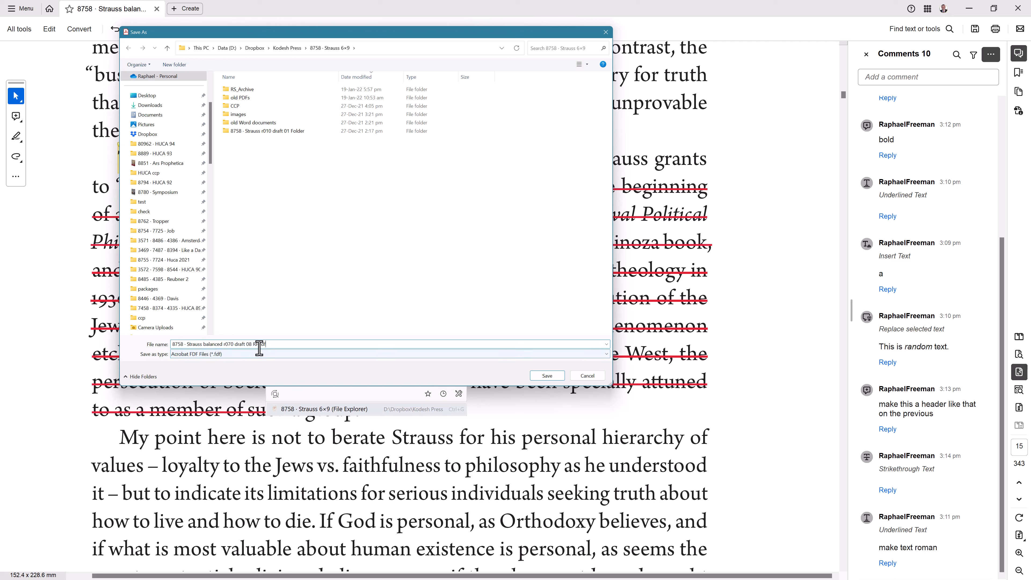
left_click_drag(259, 344, 269, 346)
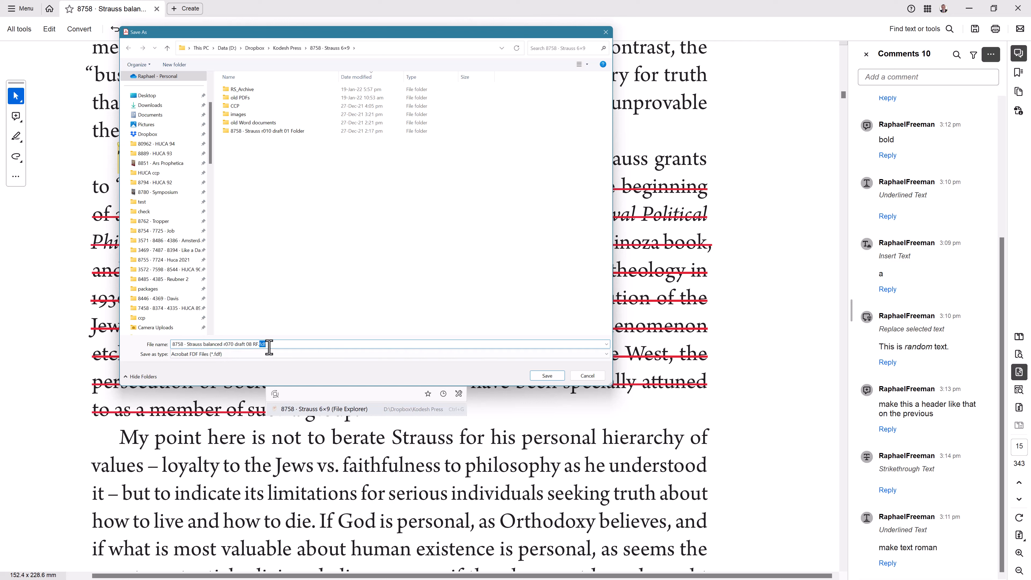
left_click(269, 346)
left_click(545, 376)
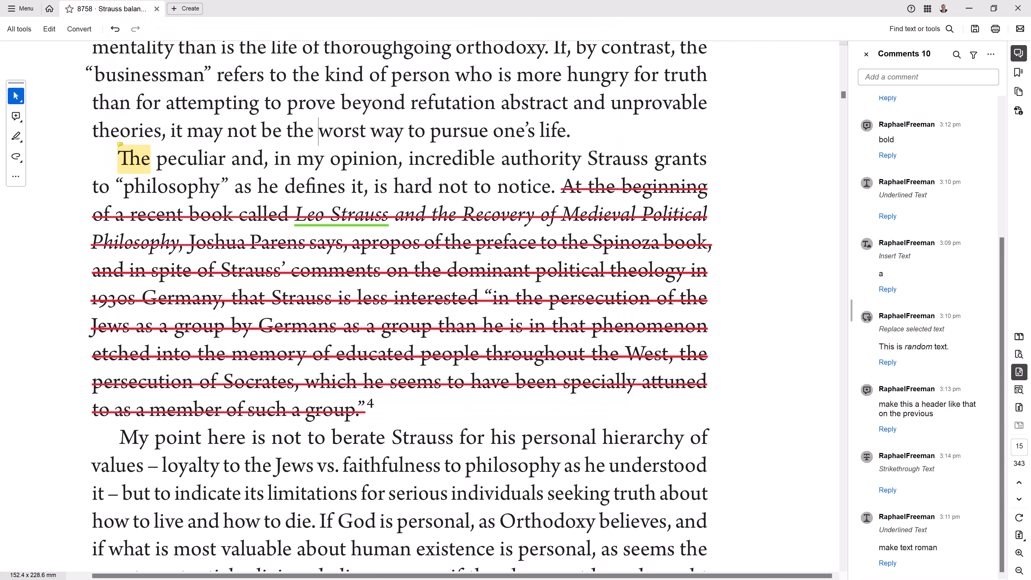
- Switch to File Explorer and examine the size of the exported FDF comment file in the 8758 - Strauss 6×9 folder
key("alt+Tab")
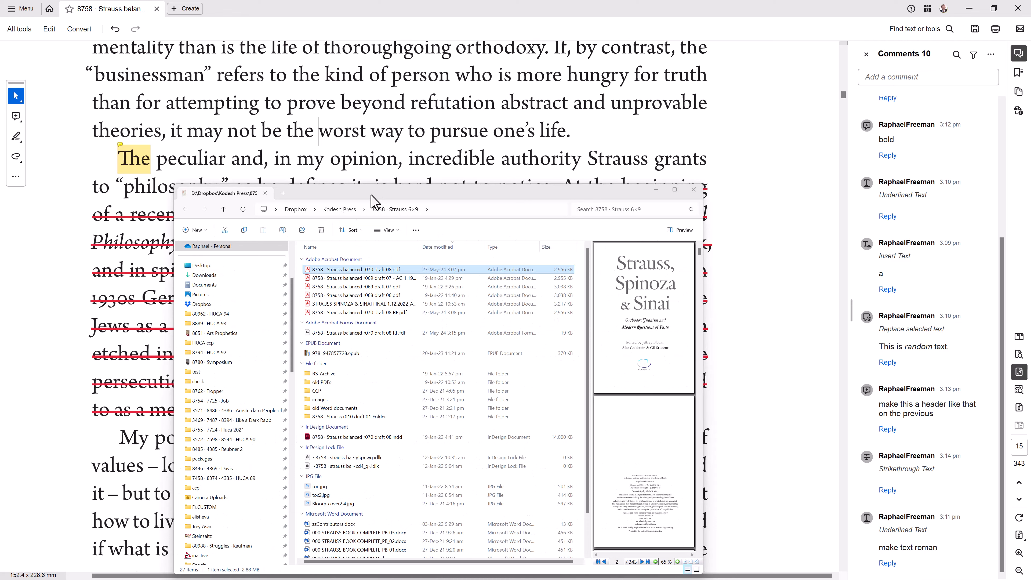
left_click_drag(373, 199, 372, 108)
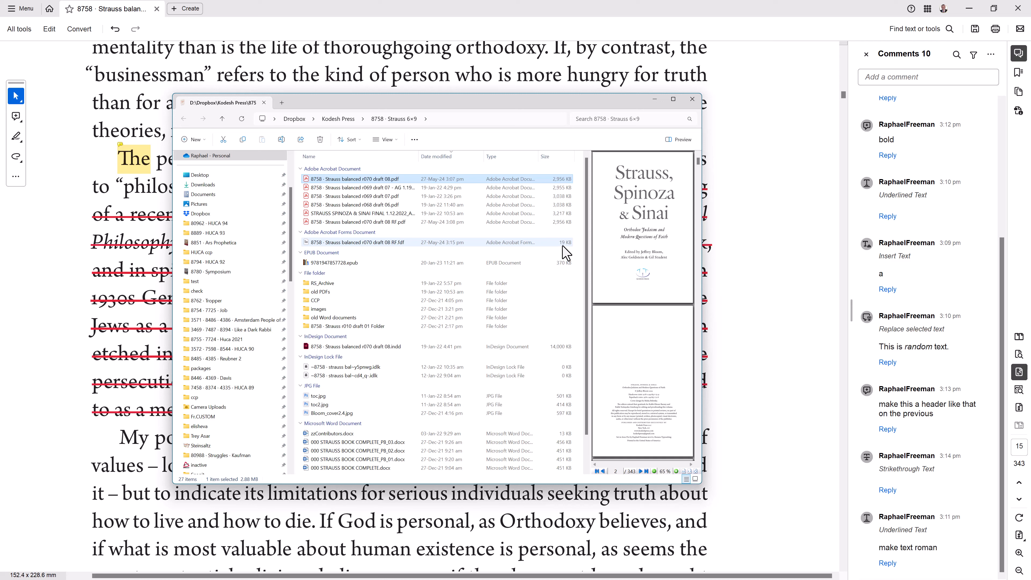
left_click_drag(482, 105, 0, 150)
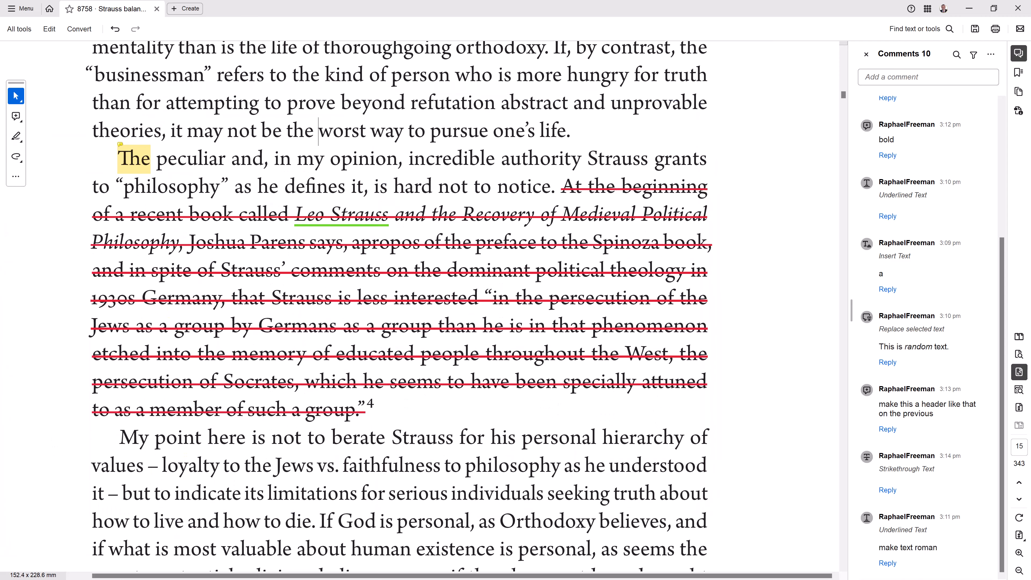